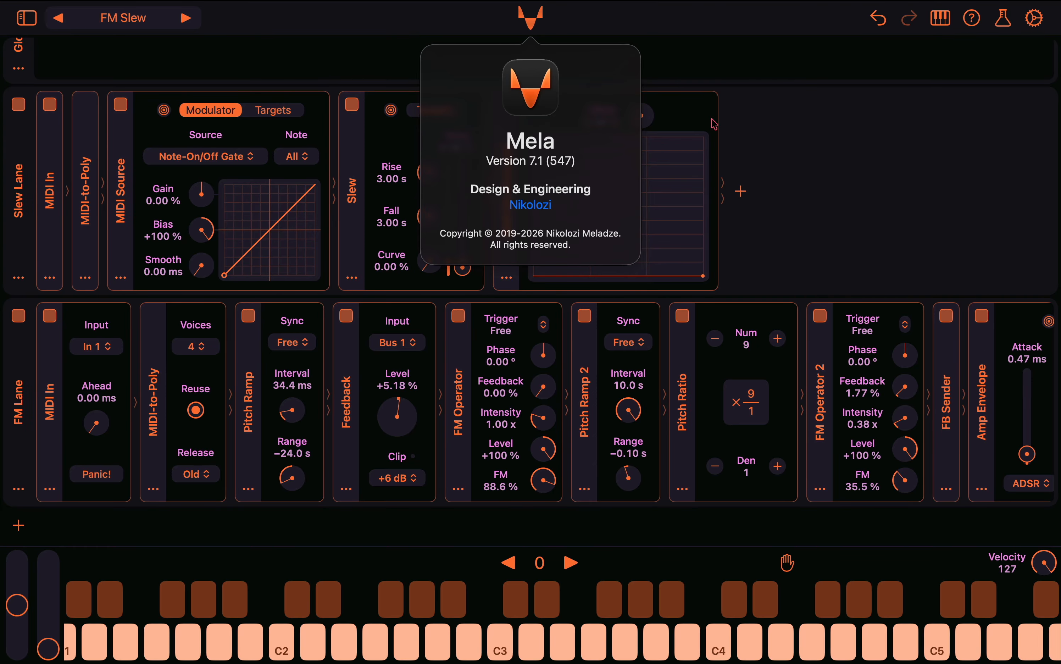
# Move the Slew Lane below the FM Lane and expand the FM Lane's FB Sender module
pyautogui.click(816, 205)
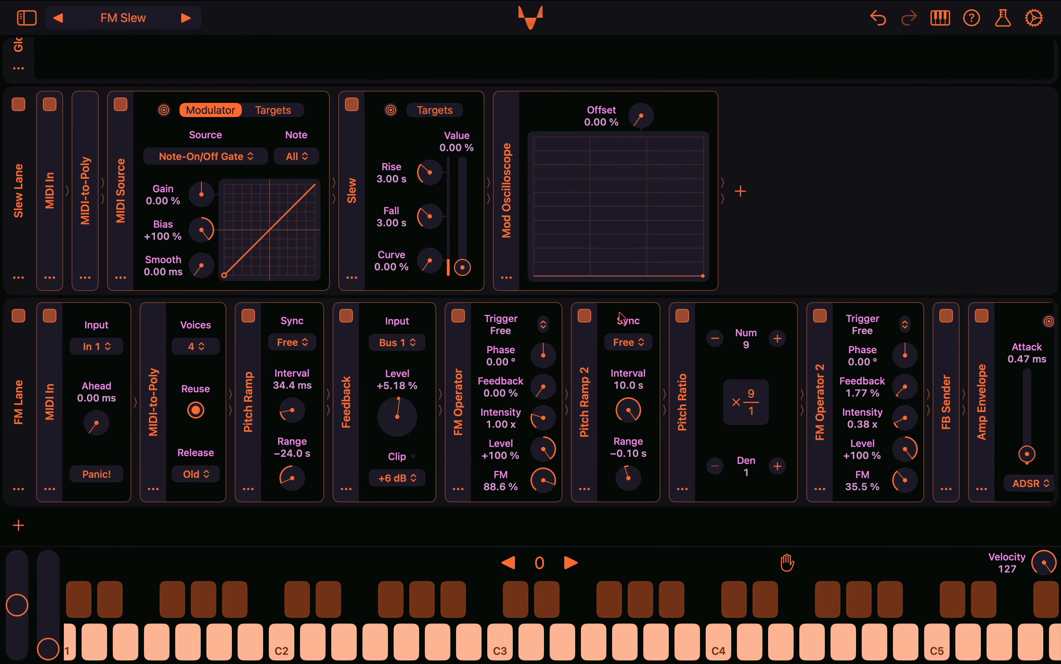
pyautogui.scroll(3, 711, 255)
pyautogui.click(15, 196)
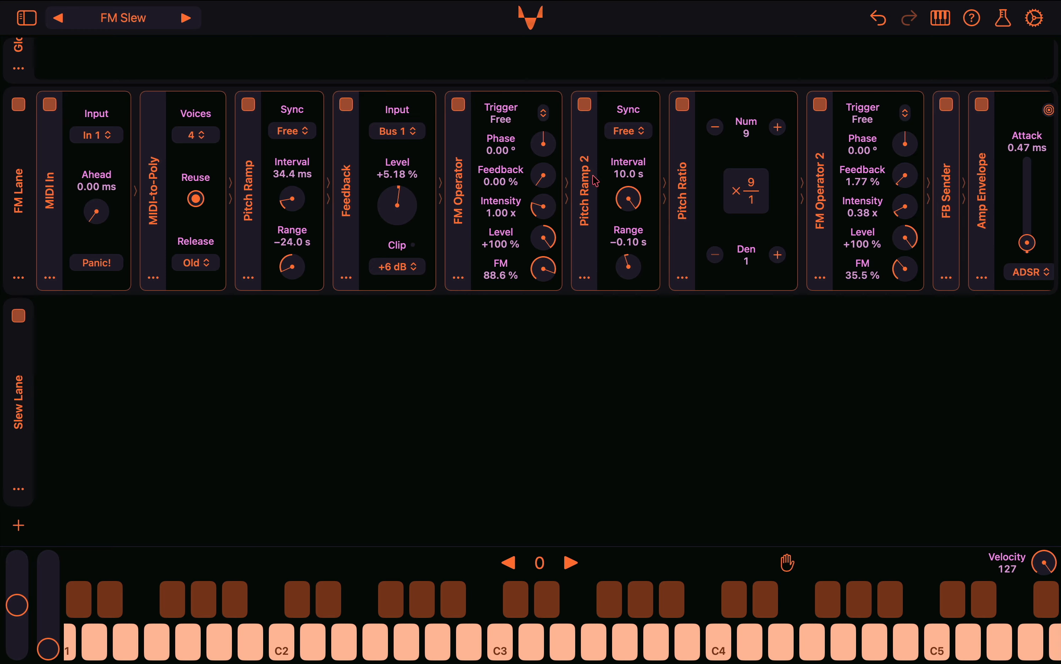
pyautogui.click(944, 213)
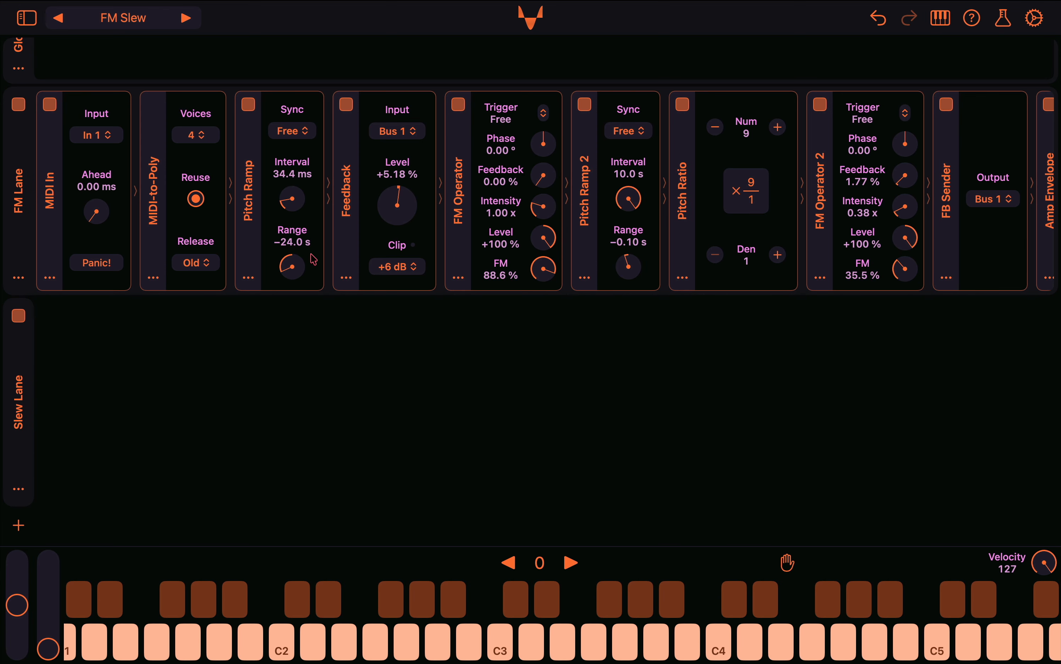
# Examine the FM Lane's modules through to Audio Out, including the Amp Envelope's modulation targets and the Meter
pyautogui.hscroll(10, 537, 243)
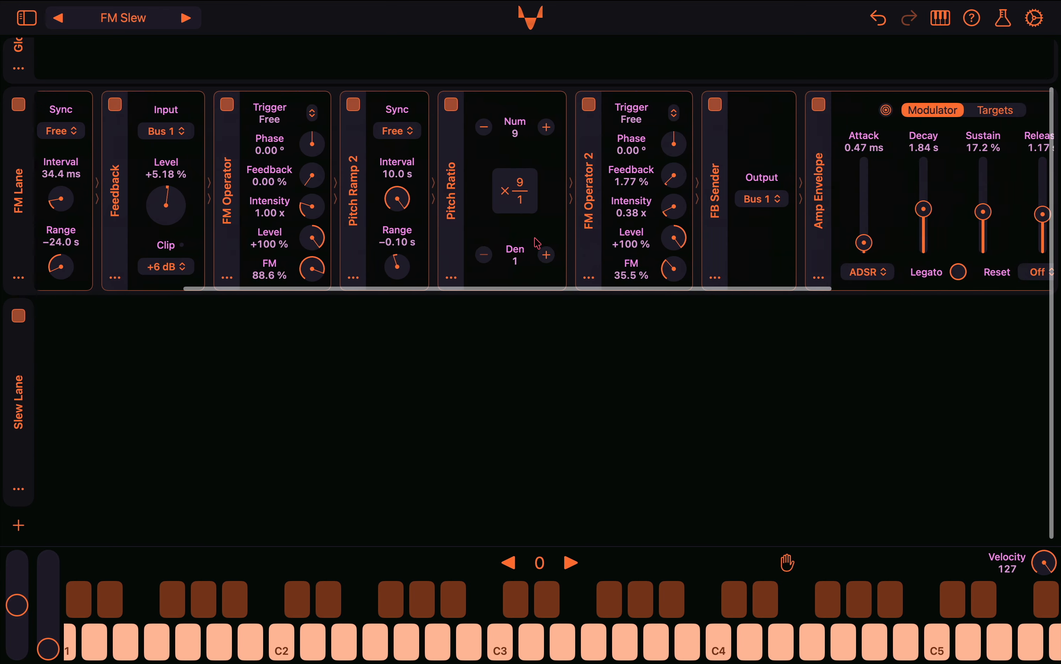
pyautogui.hscroll(5, 537, 243)
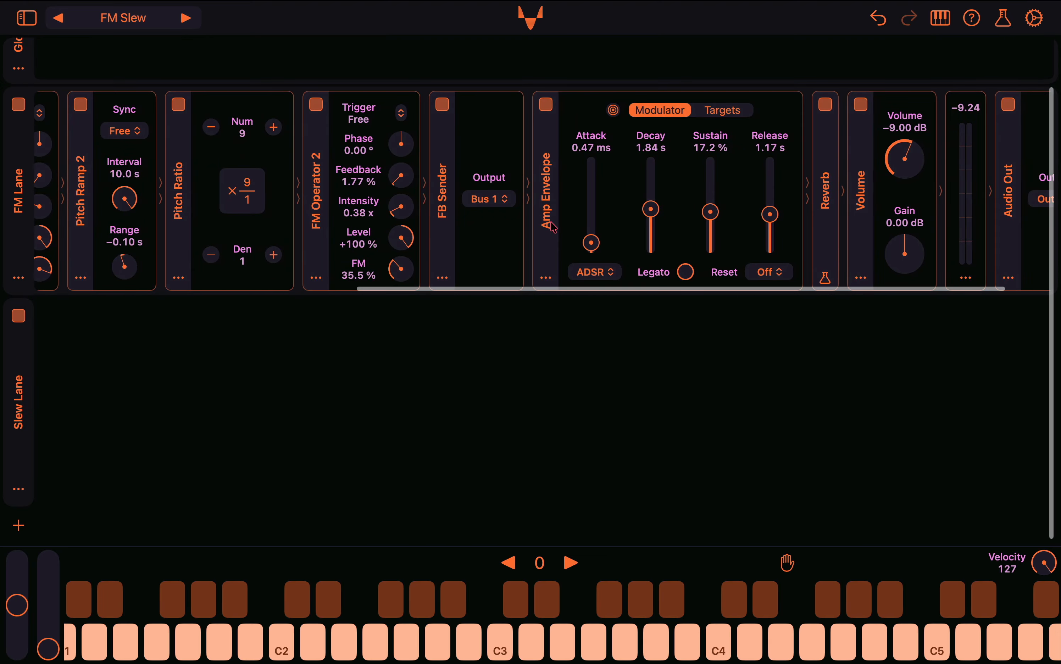
pyautogui.click(724, 111)
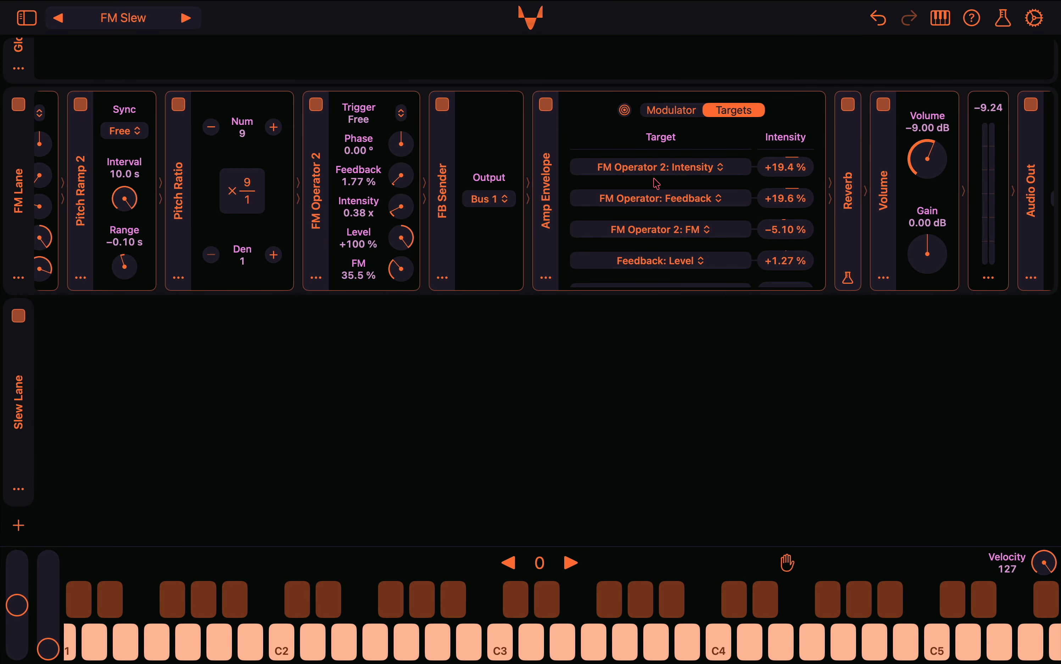
pyautogui.click(671, 110)
pyautogui.hscroll(3, 904, 165)
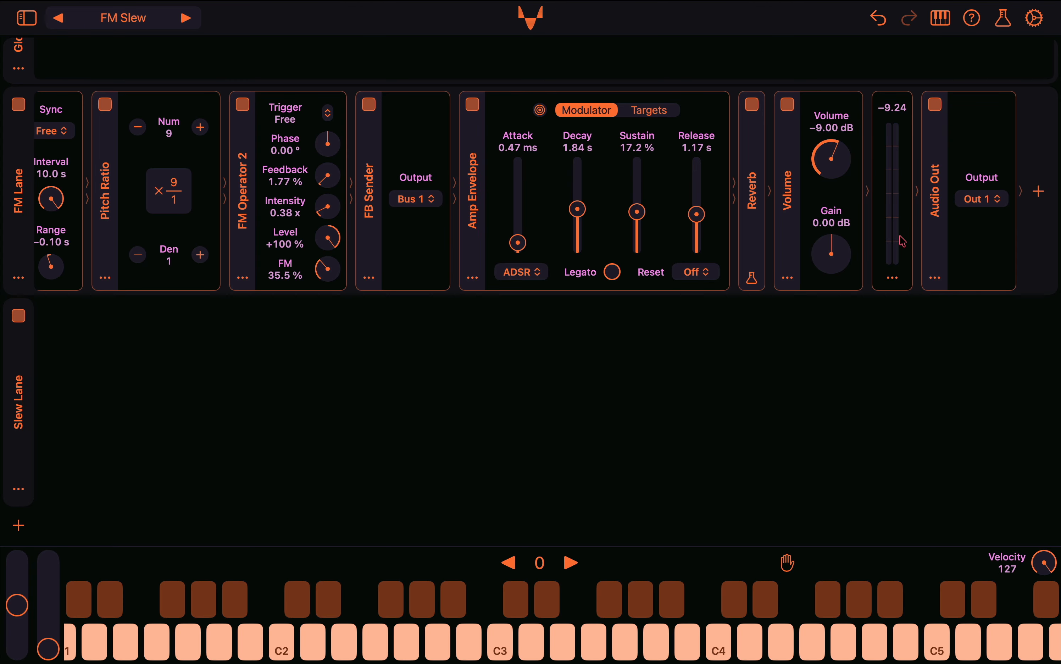
pyautogui.moveTo(899, 236)
pyautogui.mouseDown()
pyautogui.moveTo(800, 237)
pyautogui.moveTo(924, 229)
pyautogui.moveTo(911, 234)
pyautogui.mouseUp()
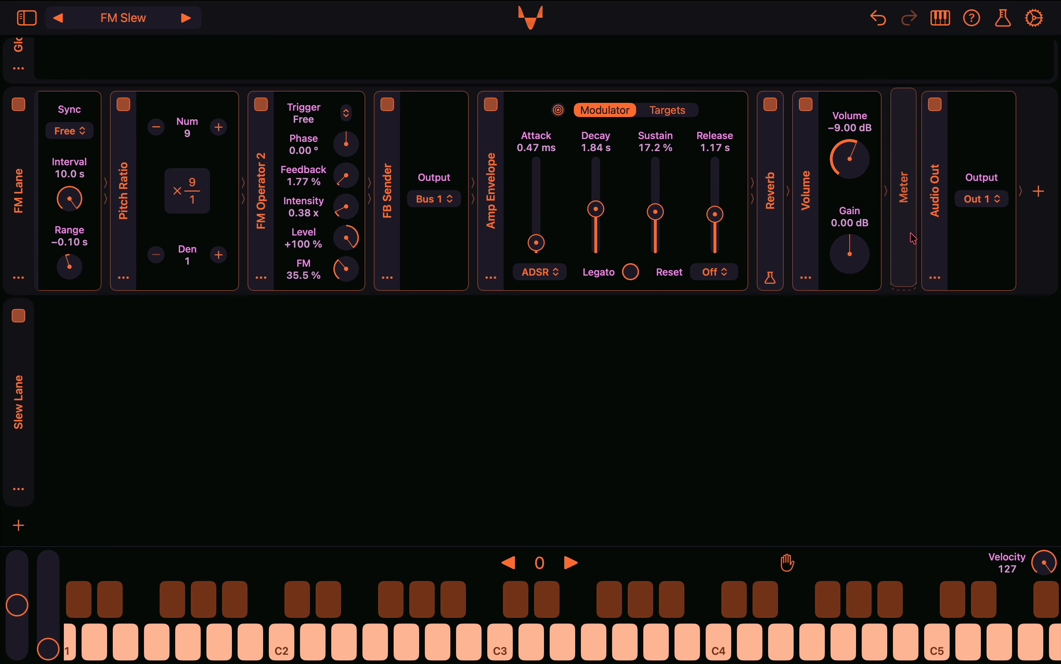
pyautogui.scroll(3, 720, 254)
pyautogui.hscroll(-10, 720, 254)
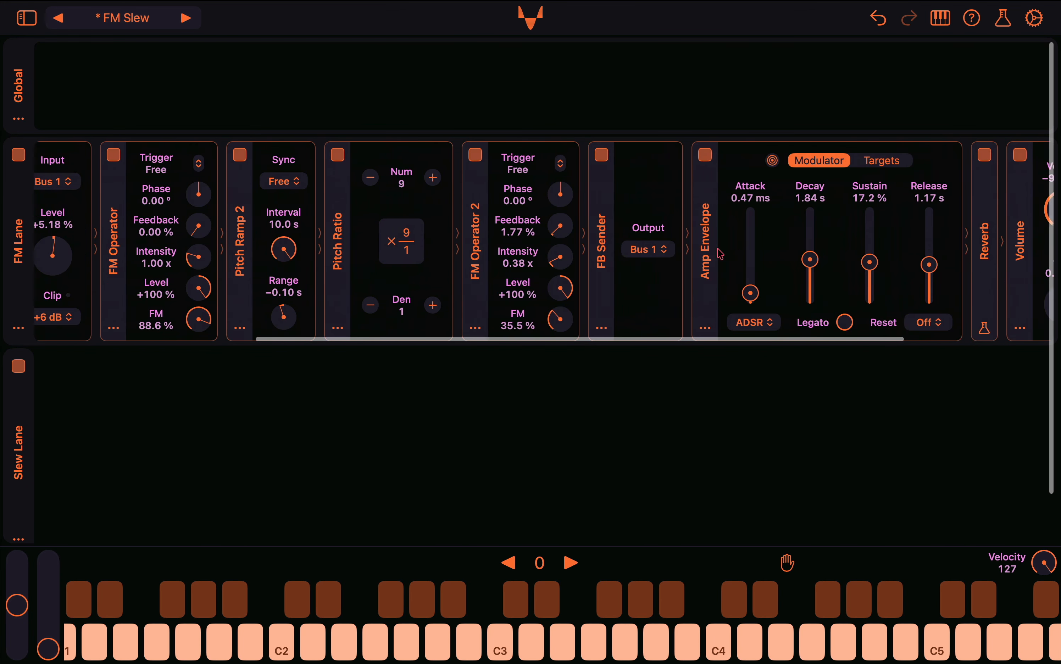
pyautogui.hscroll(-2, 720, 254)
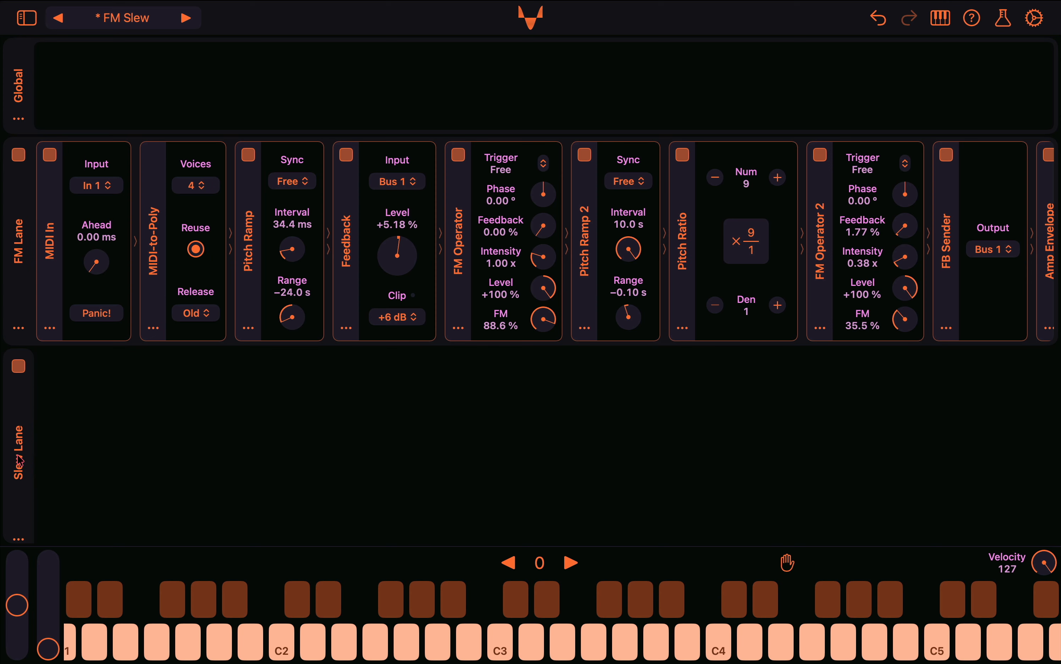
# Move the Slew Lane back above the FM Lane
pyautogui.moveTo(20, 460); pyautogui.dragTo(22, 237)
pyautogui.scroll(-2, 337, 267)
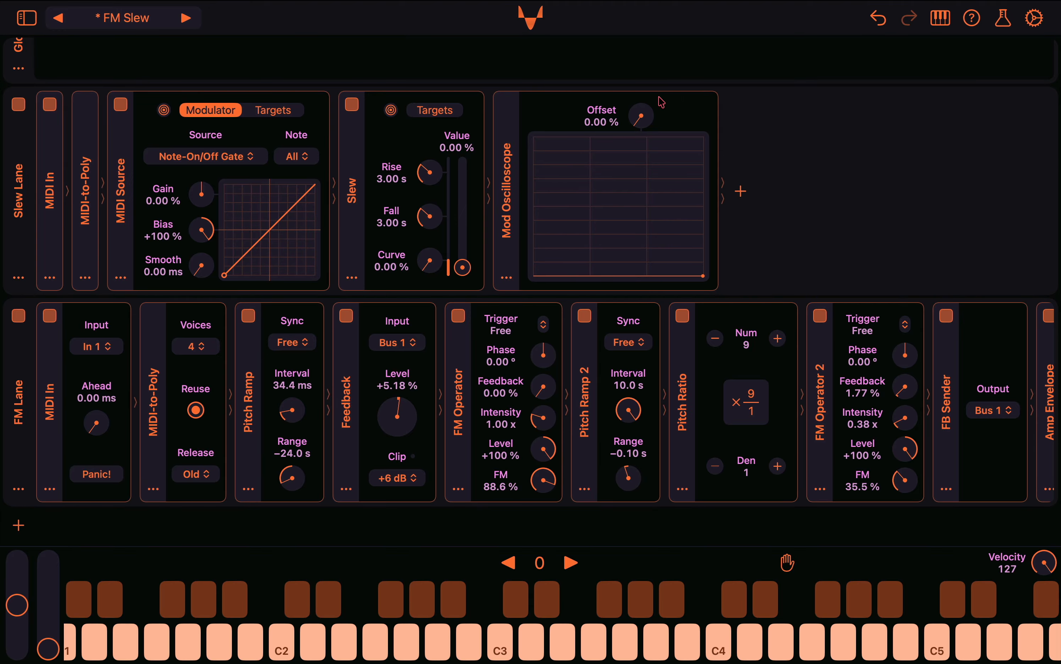
# Append an LFO modulator to the Slew Lane and set its Depth to 73.6 %, Sync to 1/1 and Bias to +68.1 %
pyautogui.click(741, 191)
pyautogui.moveTo(786, 276)
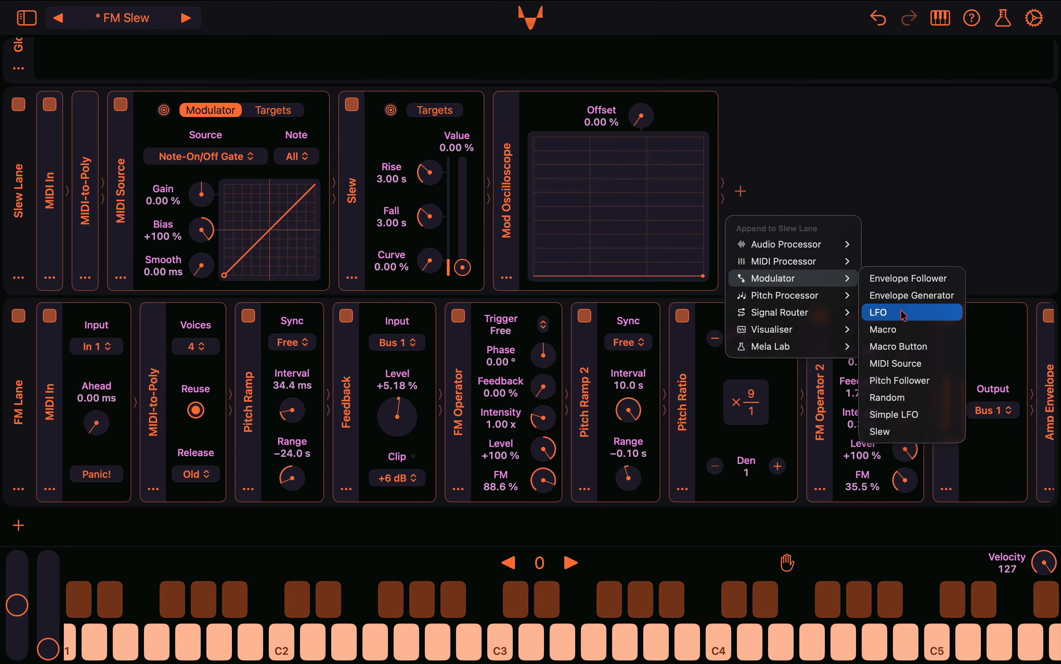
pyautogui.click(881, 310)
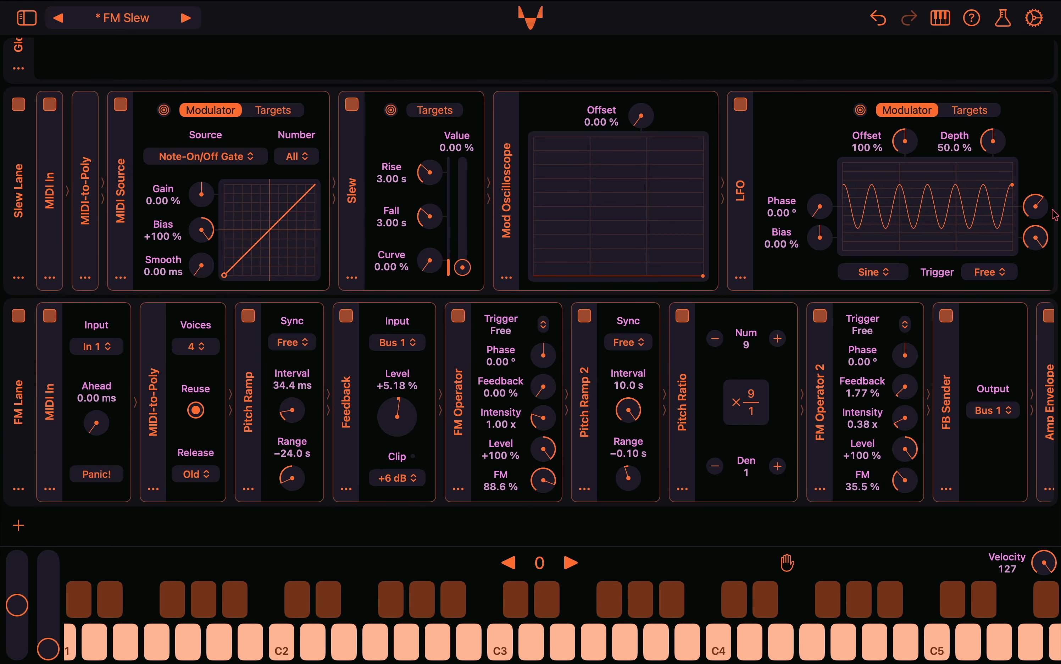
pyautogui.hscroll(5, 949, 213)
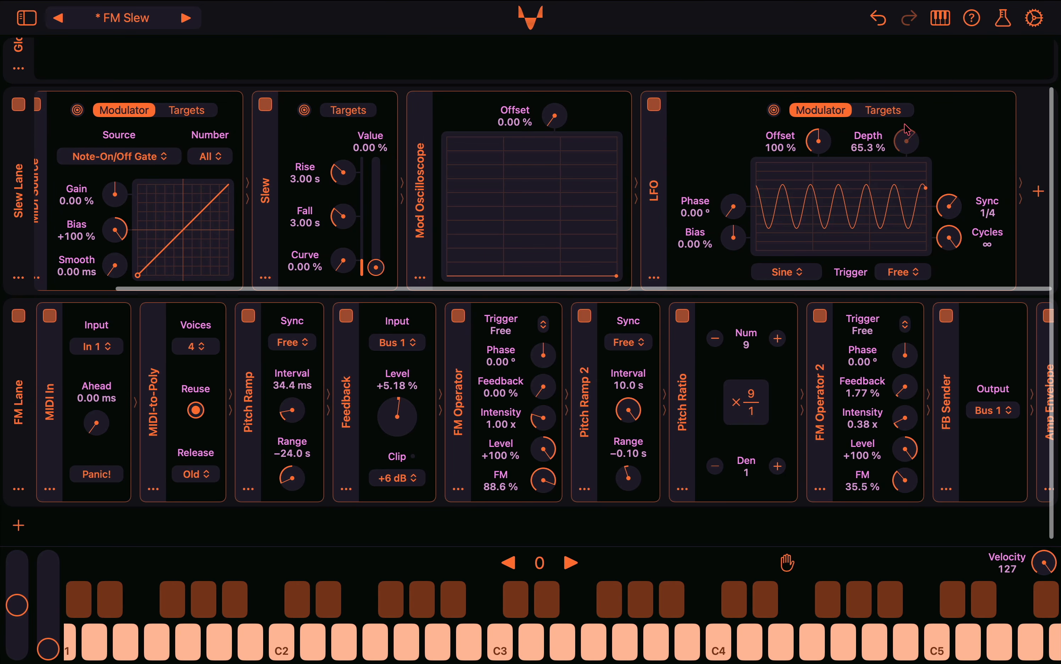
pyautogui.moveTo(951, 210); pyautogui.dragTo(952, 228)
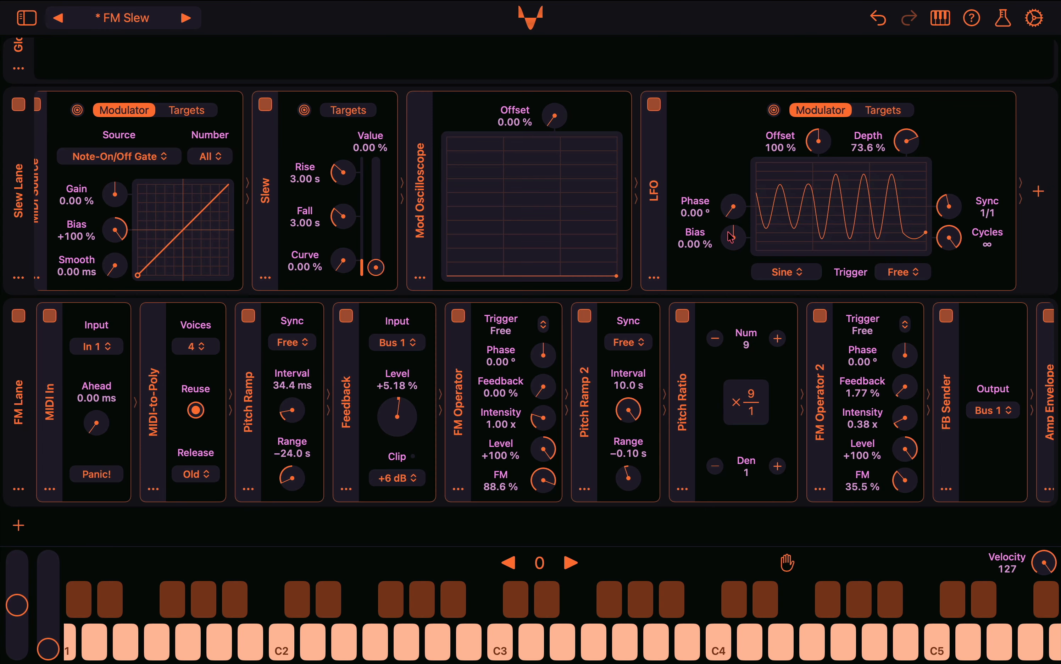
pyautogui.moveTo(739, 239); pyautogui.dragTo(734, 210)
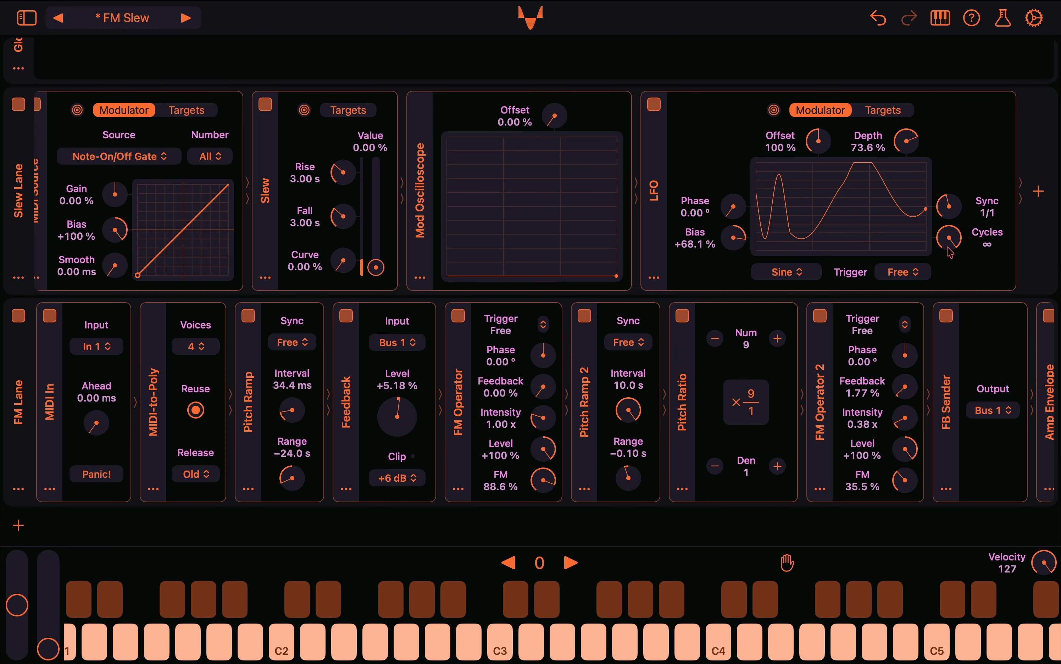
pyautogui.moveTo(949, 246)
pyautogui.mouseDown()
pyautogui.moveTo(949, 265)
pyautogui.moveTo(947, 234)
pyautogui.mouseUp()
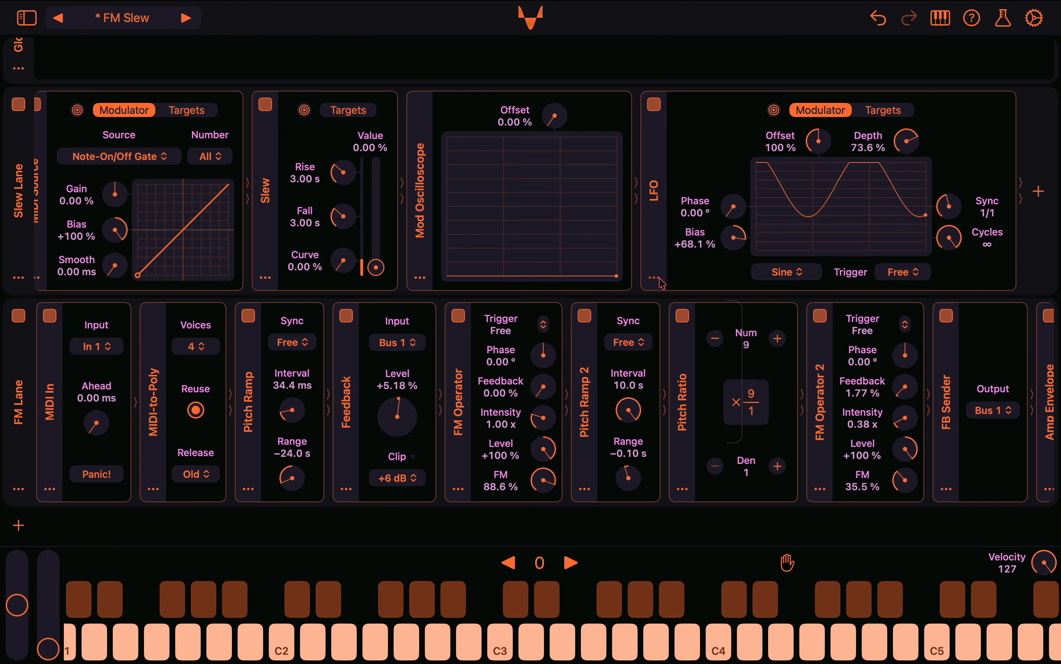
# Delete the LFO module from the Slew Lane
pyautogui.click(654, 278)
pyautogui.click(707, 432)
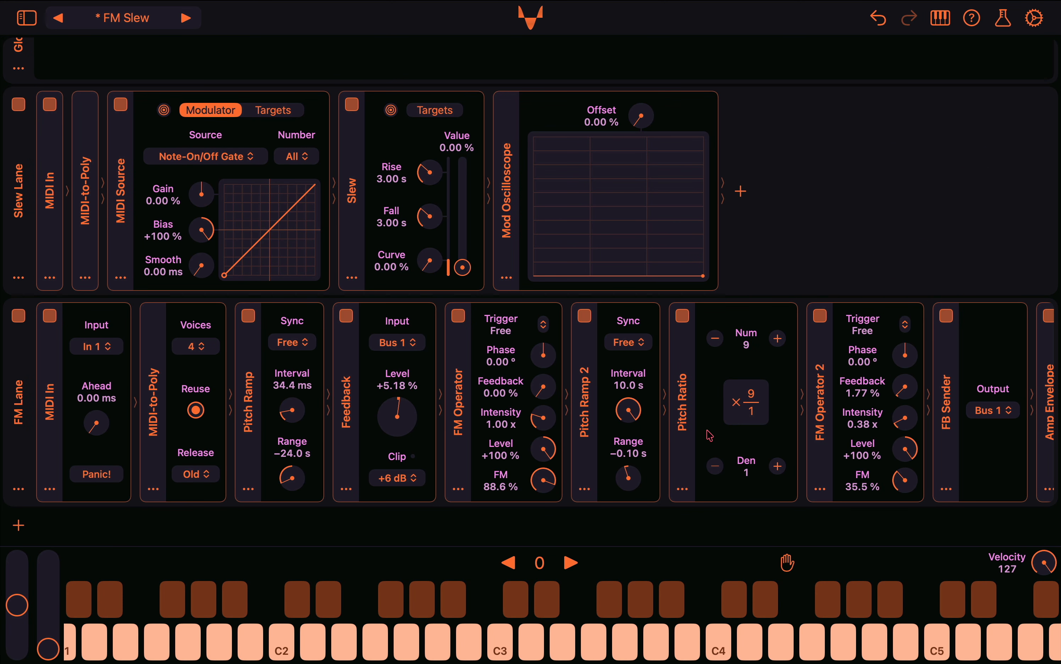
# Assign the Amp Envelope as modulator of the Mod Oscilloscope's Offset with an intensity of +100 %
pyautogui.hscroll(10, 709, 435)
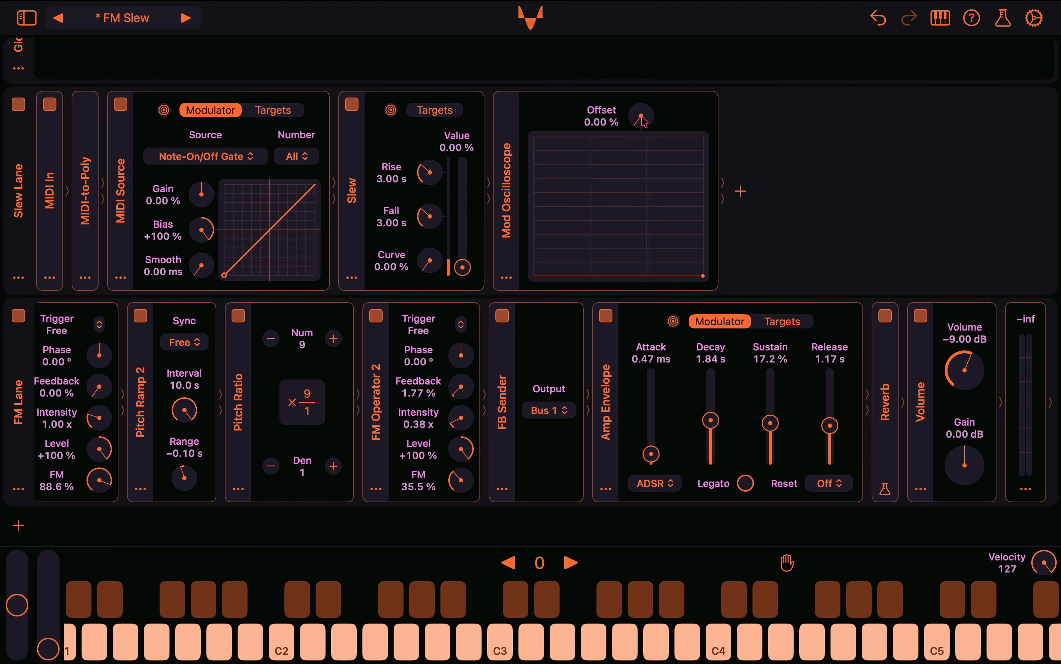
pyautogui.moveTo(643, 122)
pyautogui.mouseDown()
pyautogui.moveTo(646, 1)
pyautogui.moveTo(639, 114)
pyautogui.mouseUp()
pyautogui.moveTo(673, 324); pyautogui.dragTo(641, 116)
pyautogui.moveTo(662, 192); pyautogui.dragTo(670, 78)
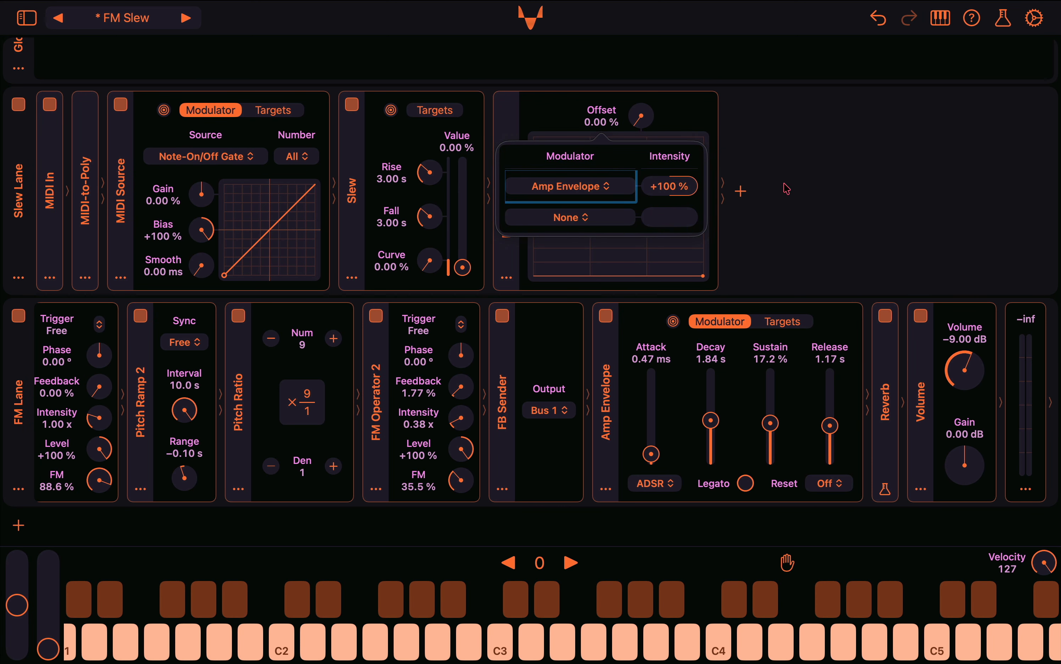
pyautogui.click(804, 202)
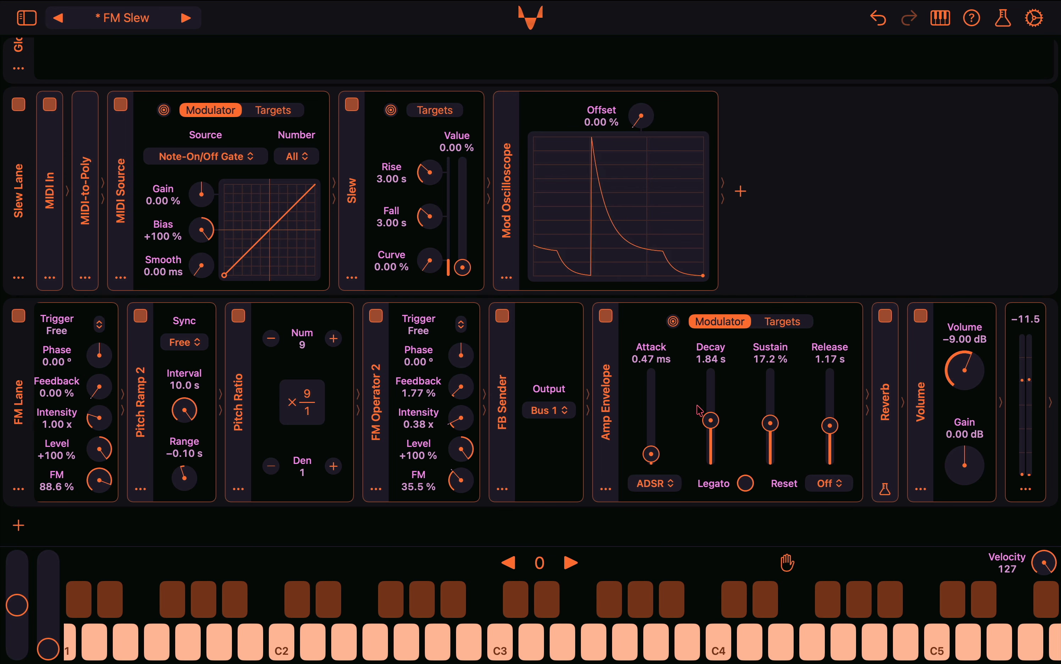
# Try an Attack of 434 ms on the Amp Envelope and set the Attack to 0.00 ms
pyautogui.moveTo(651, 453); pyautogui.dragTo(653, 435)
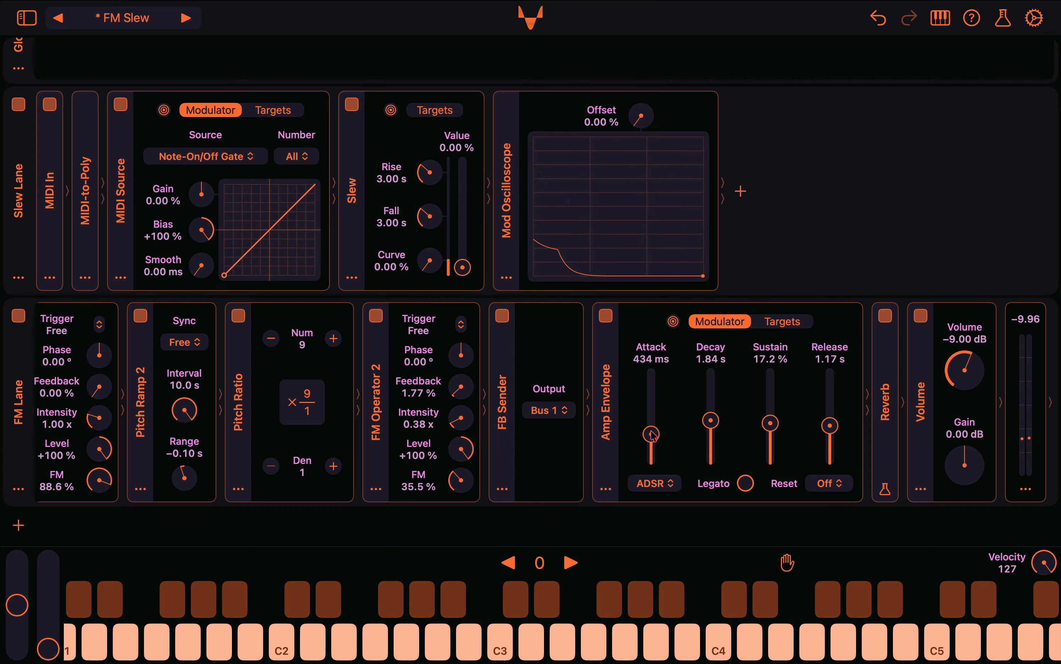
pyautogui.moveTo(652, 435); pyautogui.dragTo(652, 465)
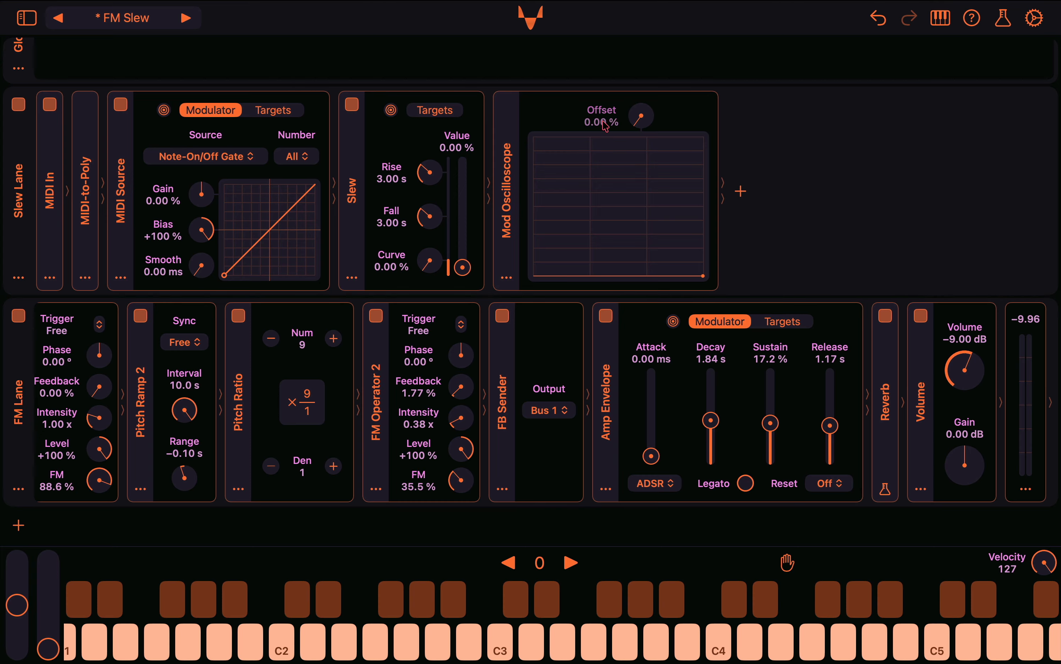
# Remove the Amp Envelope modulation from the Mod Oscilloscope's Offset by setting its modulator to None
pyautogui.click(603, 121)
pyautogui.click(615, 147)
pyautogui.click(615, 186)
pyautogui.click(577, 219)
pyautogui.click(755, 315)
# Insert a Level audio processor before the Amp Envelope in the FM Lane and set its level to 0.00 %
pyautogui.click(606, 488)
pyautogui.moveTo(645, 540)
pyautogui.moveTo(753, 544)
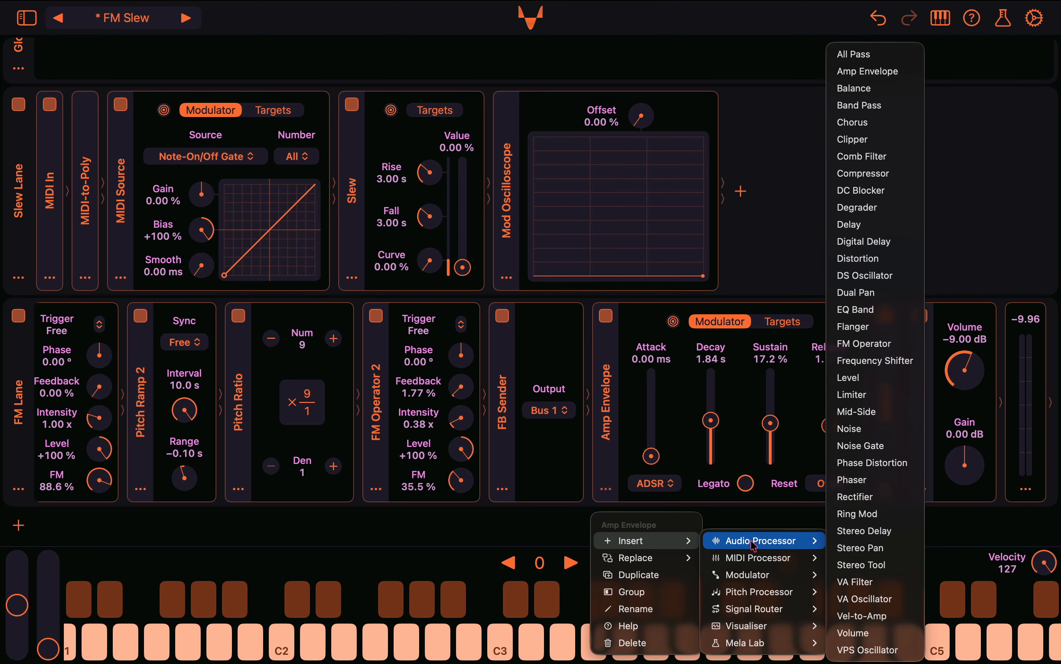
pyautogui.click(848, 378)
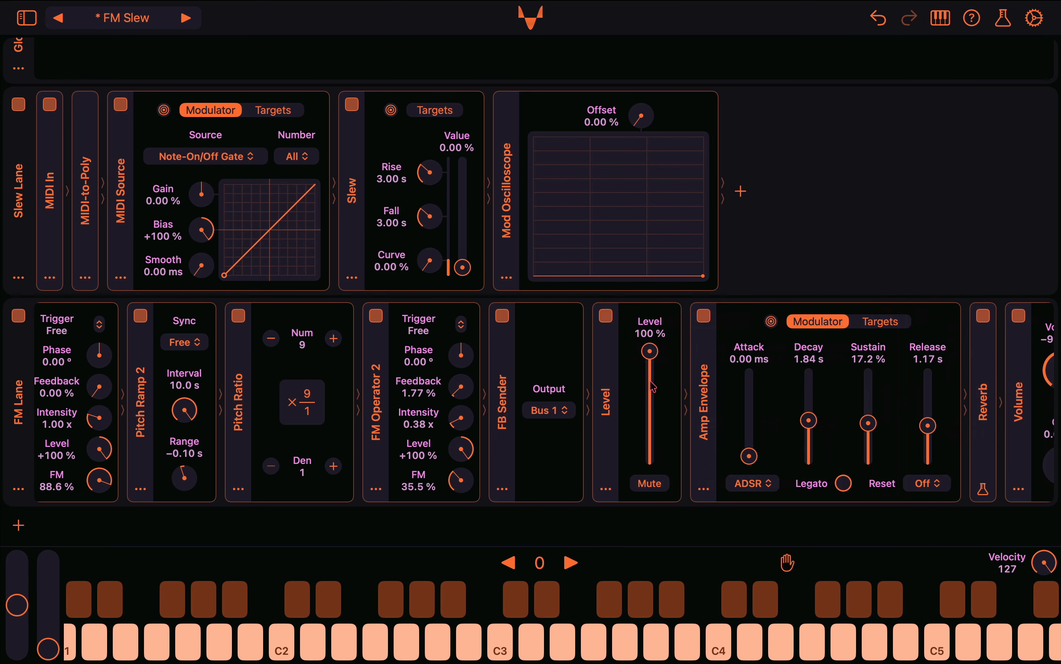
pyautogui.moveTo(651, 359); pyautogui.dragTo(665, 465)
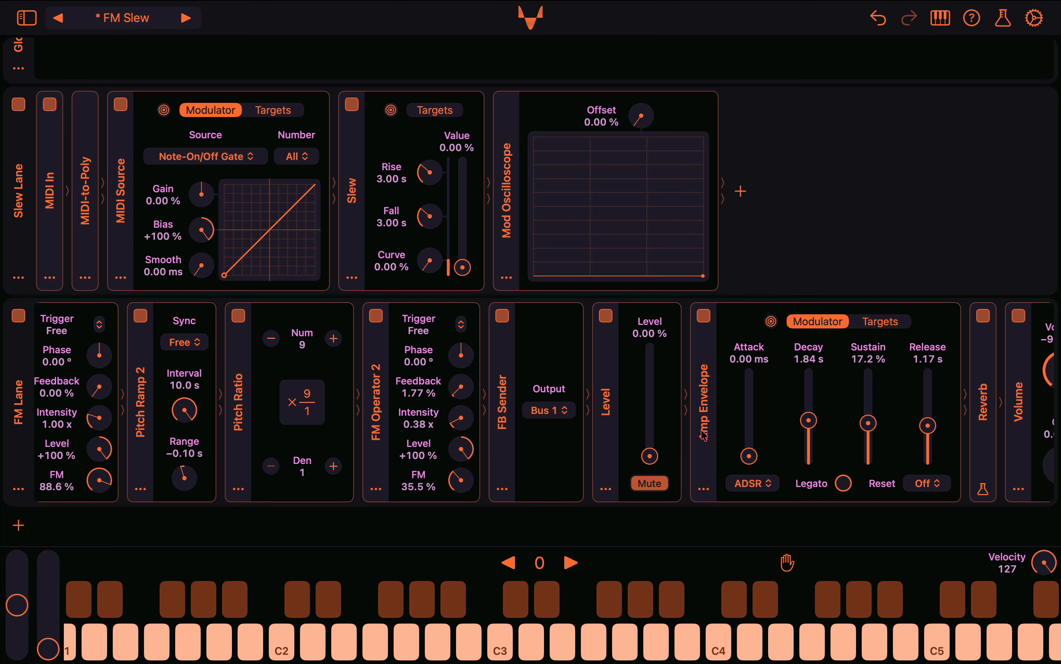
# Move the Amp Envelope to the end of the Slew Lane and check its modulation targets
pyautogui.moveTo(702, 435); pyautogui.dragTo(746, 198)
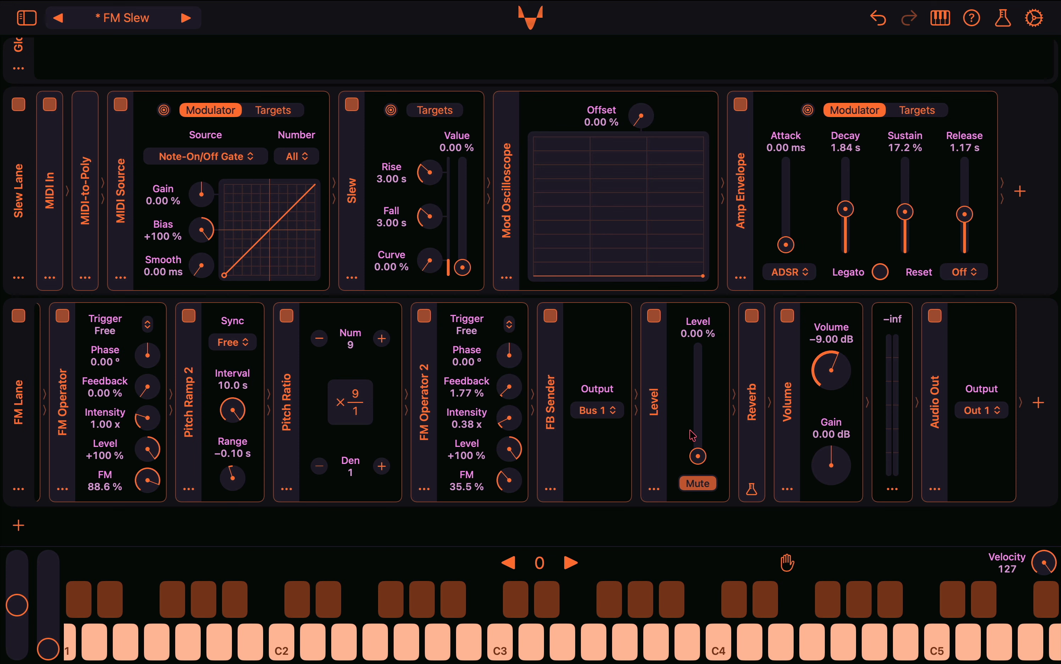
pyautogui.click(909, 109)
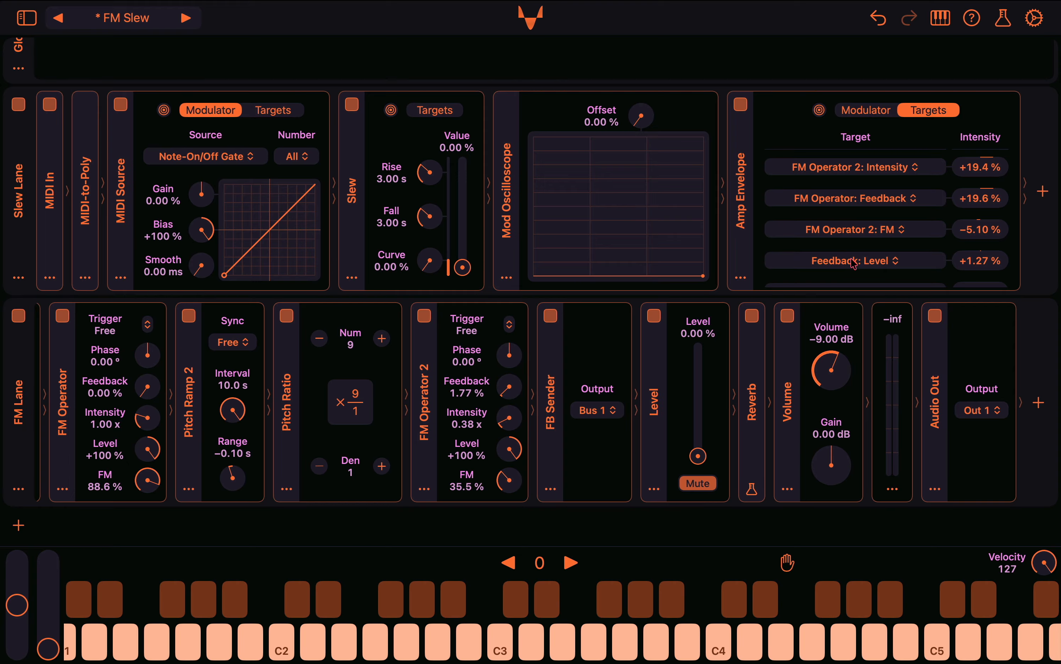
pyautogui.click(879, 110)
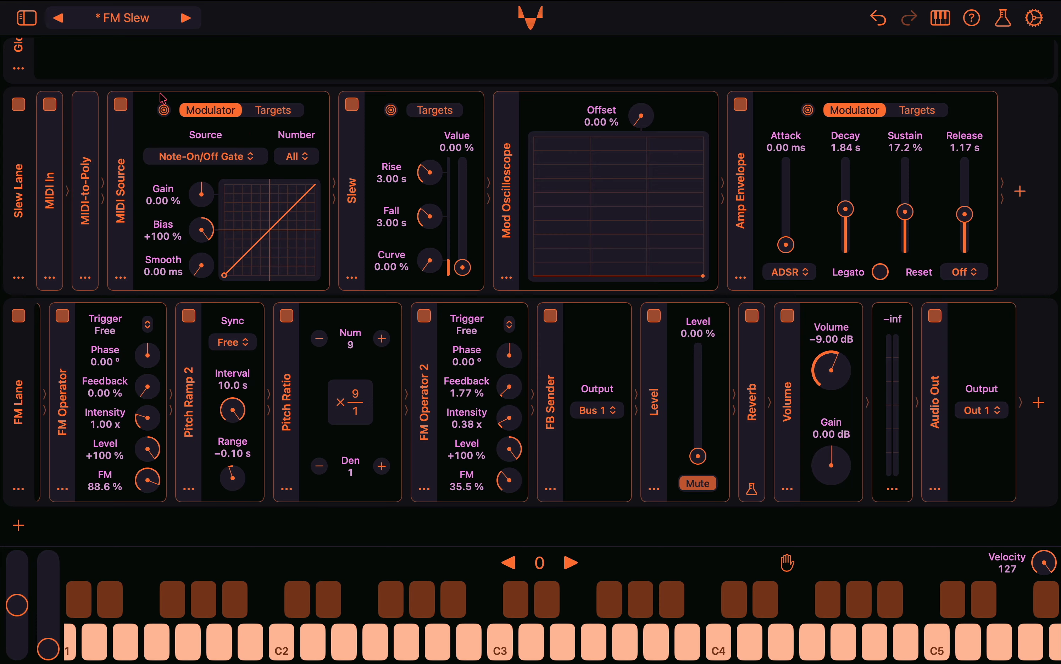
# Assign the MIDI Source as modulator of the Level module's Level with an intensity of +100 %
pyautogui.moveTo(164, 110); pyautogui.dragTo(740, 324)
pyautogui.moveTo(761, 252); pyautogui.dragTo(723, 531)
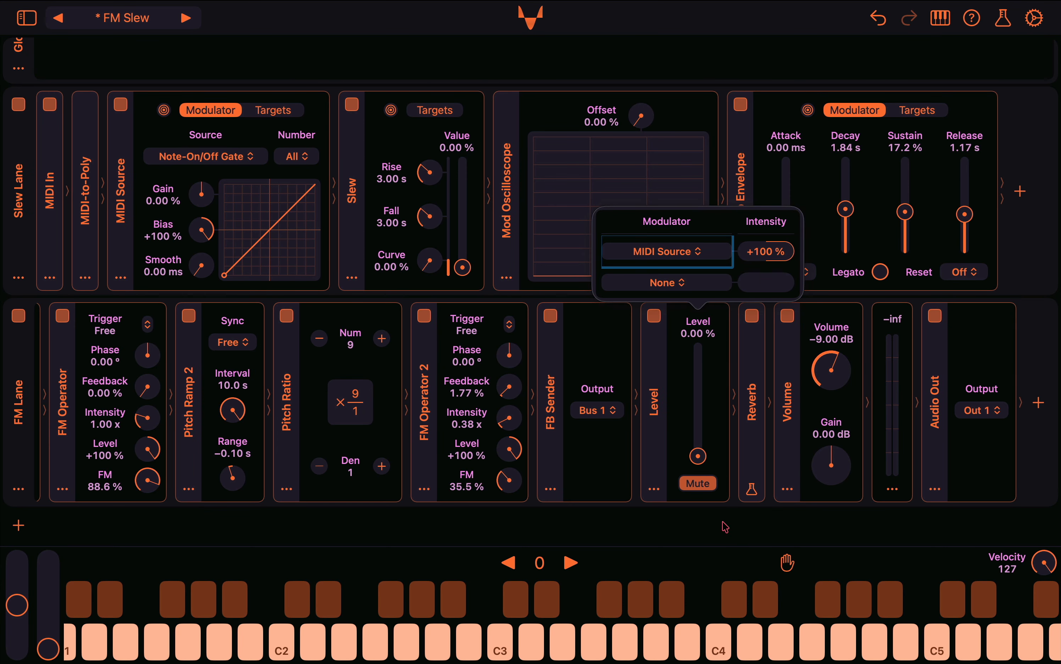
pyautogui.click(722, 522)
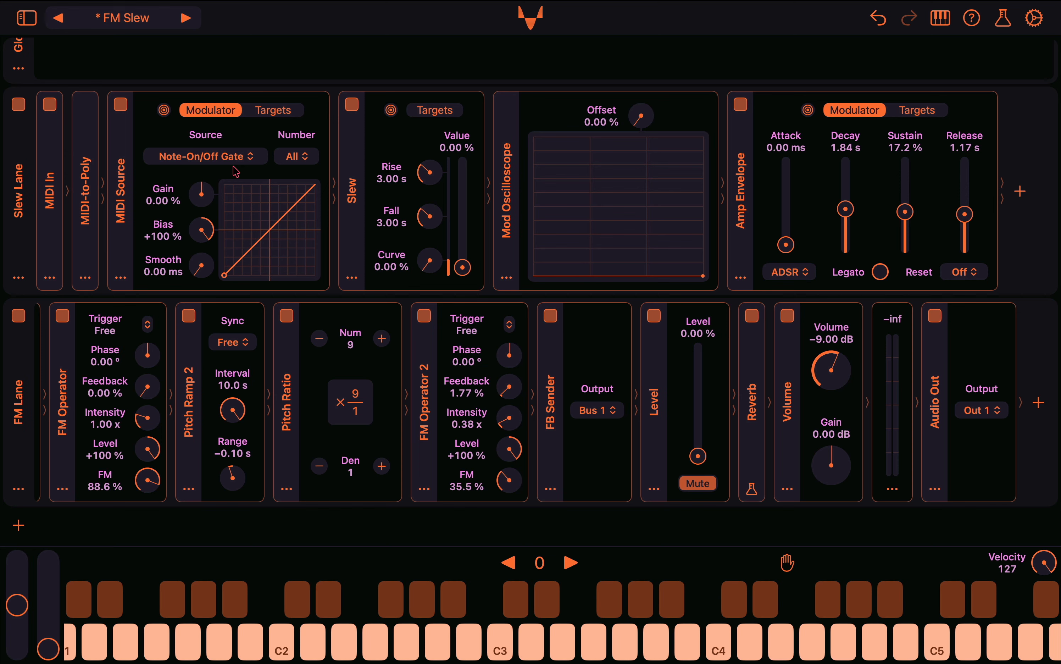
# Assign the MIDI Source as modulator of the Mod Oscilloscope's Offset and set the MIDI Source's Smooth to 72.9 ms
pyautogui.moveTo(166, 110); pyautogui.dragTo(596, 119)
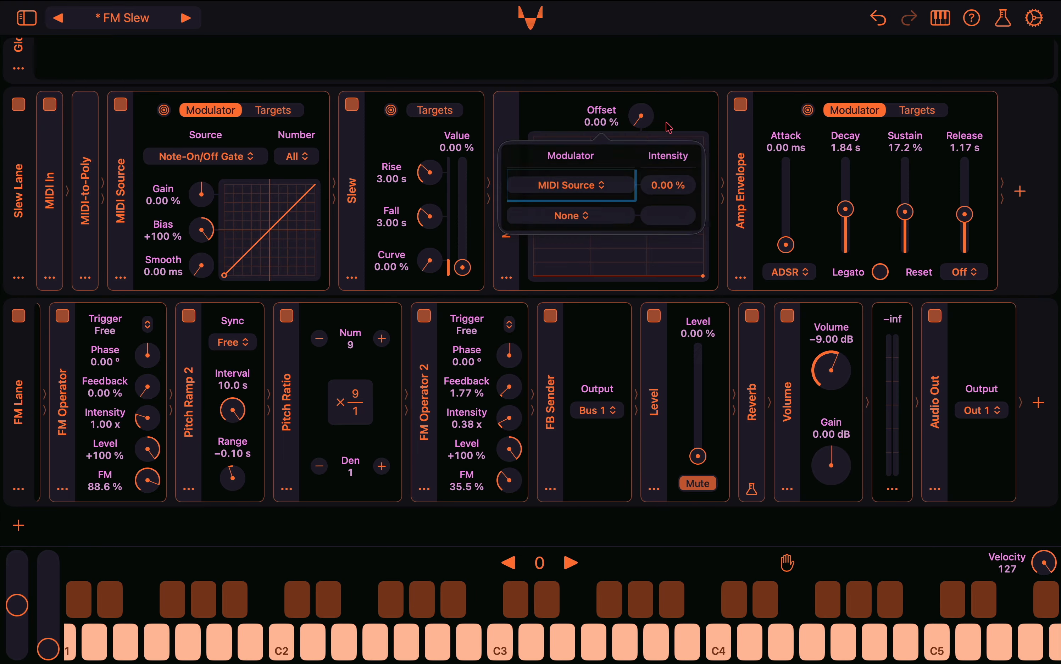
pyautogui.click(690, 26)
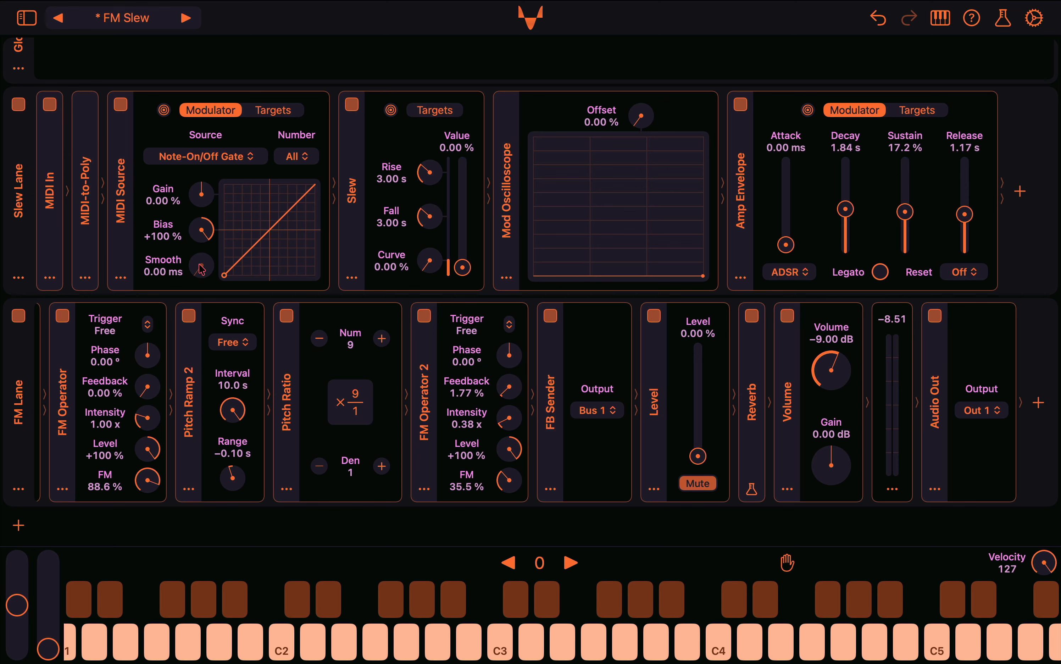
pyautogui.moveTo(201, 269); pyautogui.dragTo(193, 169)
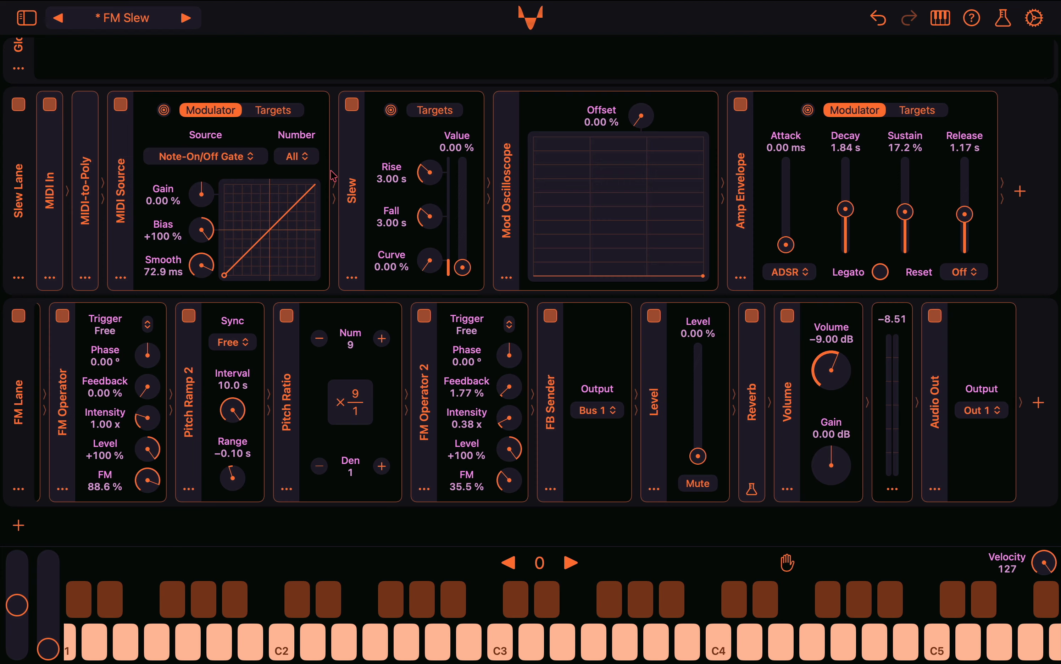
# Remove the Level and Mod Oscilloscope Offset targets from the MIDI Source and return to its modulator settings
pyautogui.click(299, 114)
pyautogui.click(260, 170)
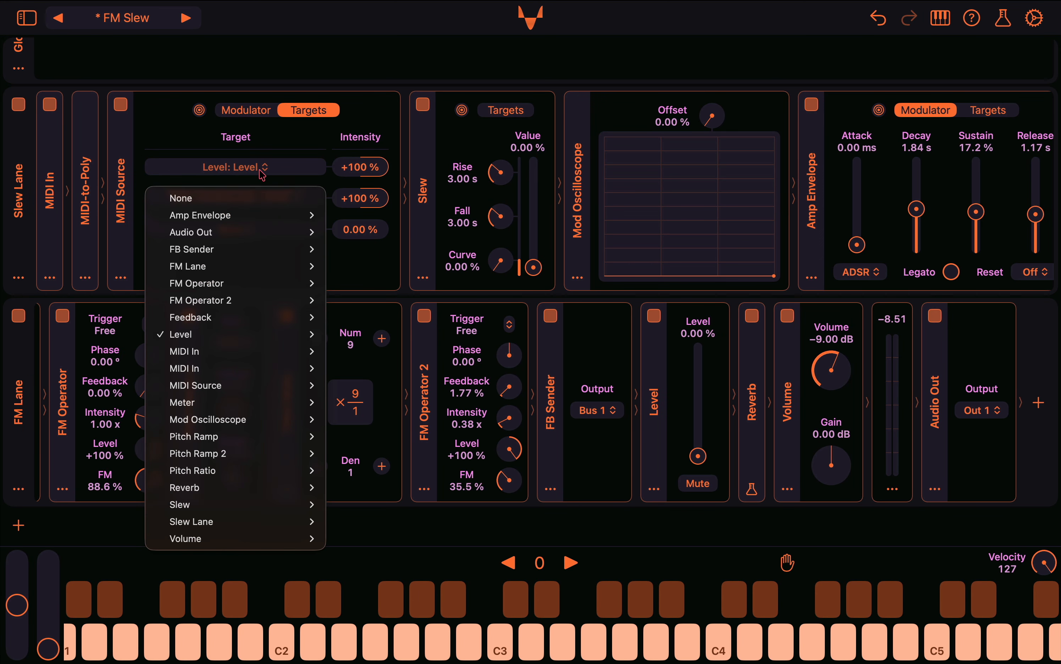
pyautogui.click(258, 198)
pyautogui.click(255, 171)
pyautogui.click(253, 201)
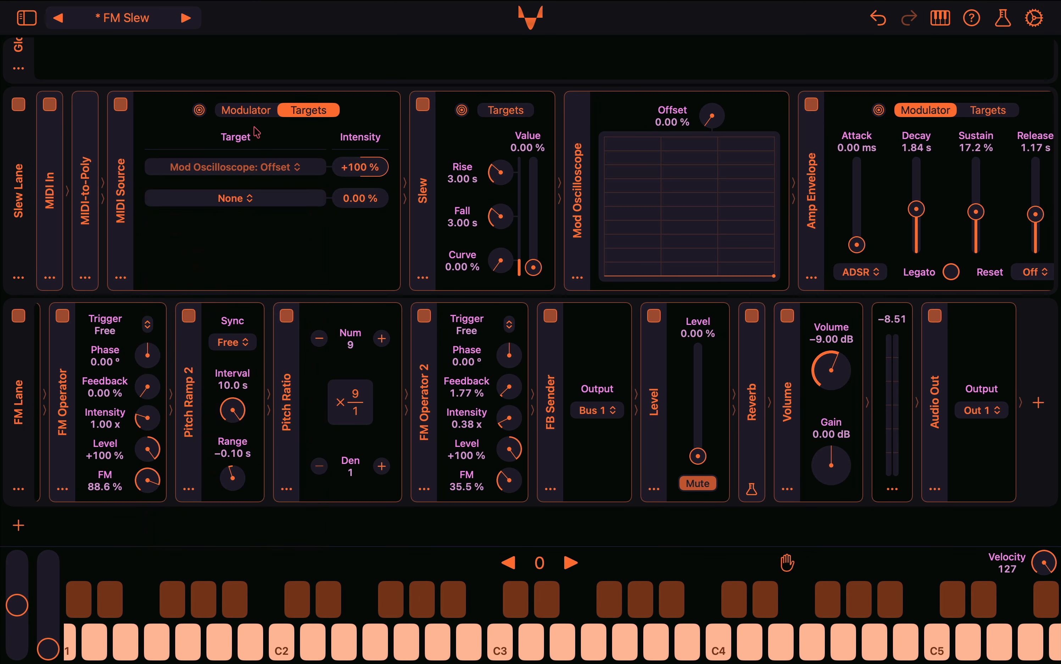
pyautogui.click(247, 110)
# Assign the Slew as modulator of the Mod Oscilloscope's Offset and set the Slew's Value to 100 %
pyautogui.moveTo(391, 109); pyautogui.dragTo(596, 123)
pyautogui.moveTo(679, 186); pyautogui.dragTo(675, 52)
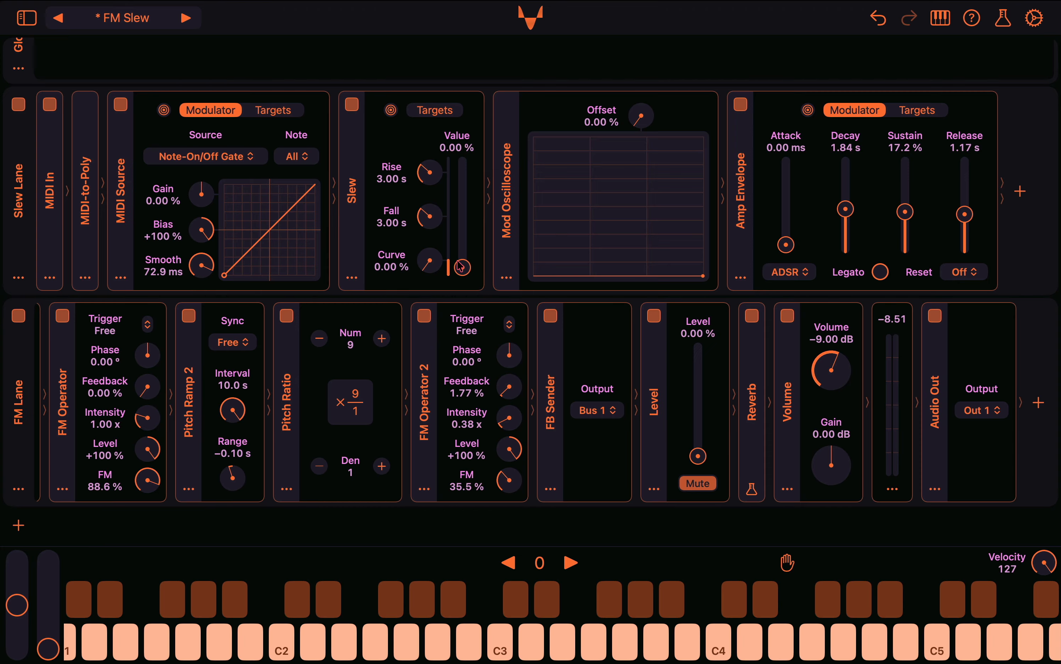
pyautogui.rightClick(460, 147)
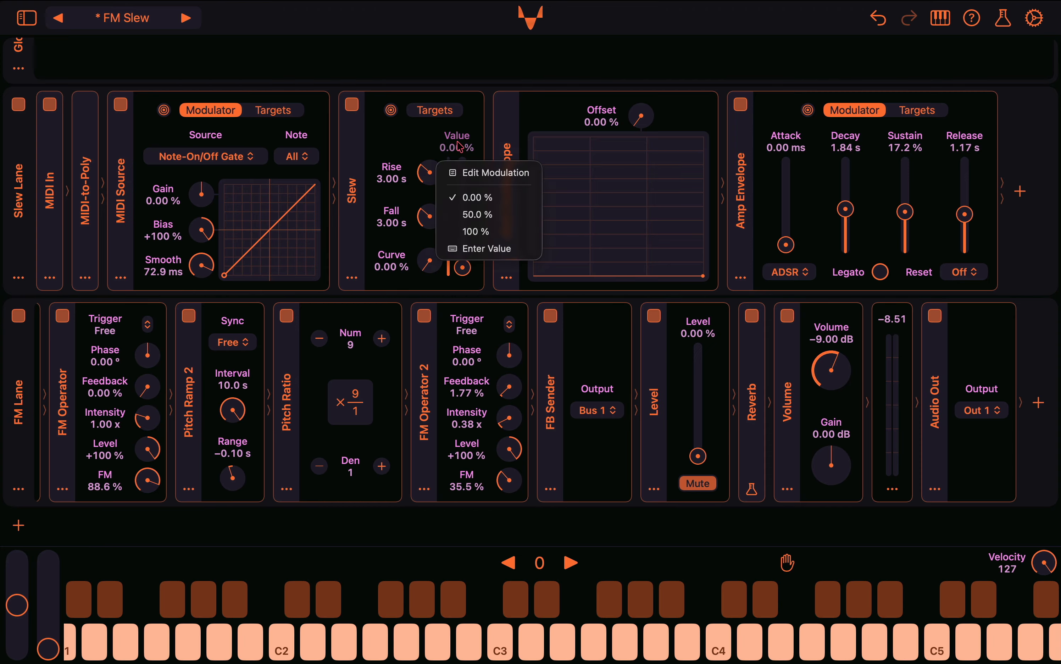
pyautogui.click(475, 231)
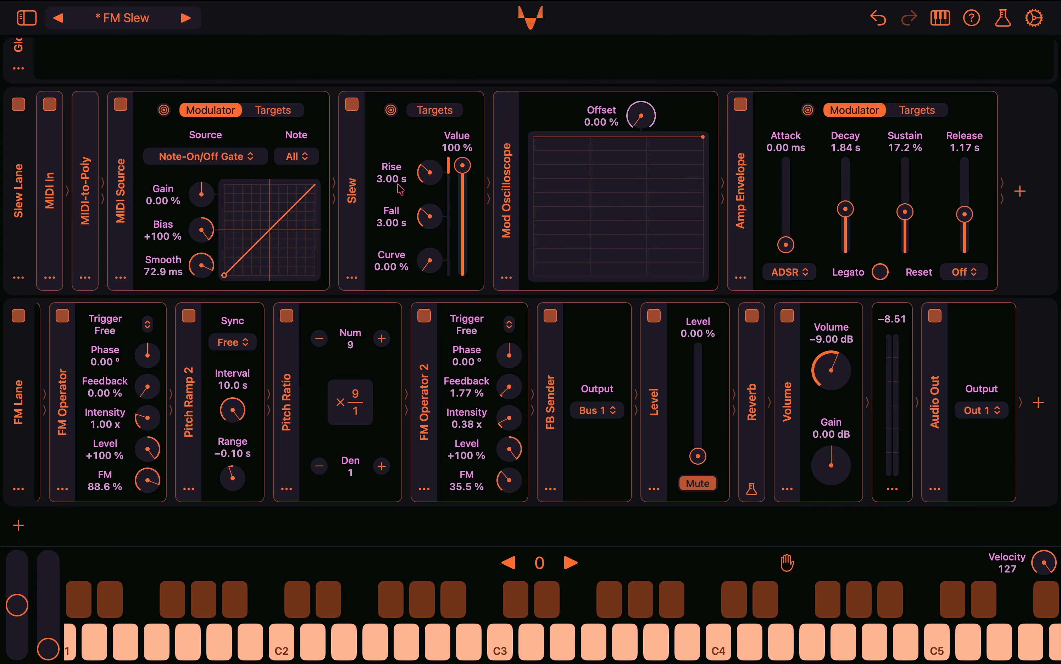
# Set the Slew's Value to 0.00 % and its Rise to 1.00 s
pyautogui.click(460, 140)
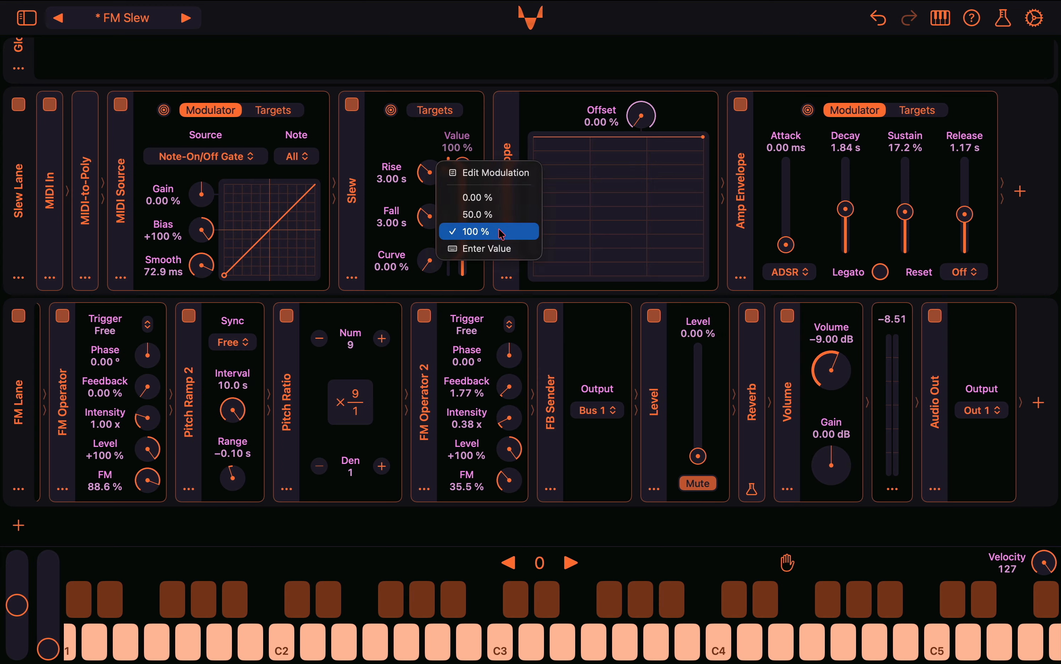
pyautogui.click(489, 198)
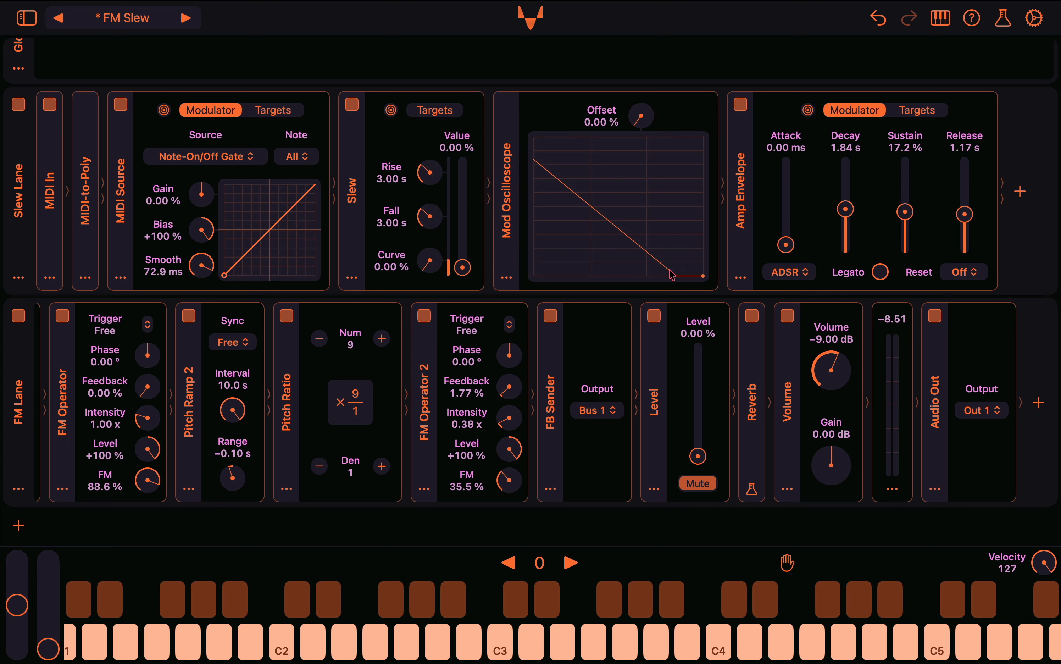
pyautogui.rightClick(401, 177)
pyautogui.click(422, 228)
pyautogui.write('1')
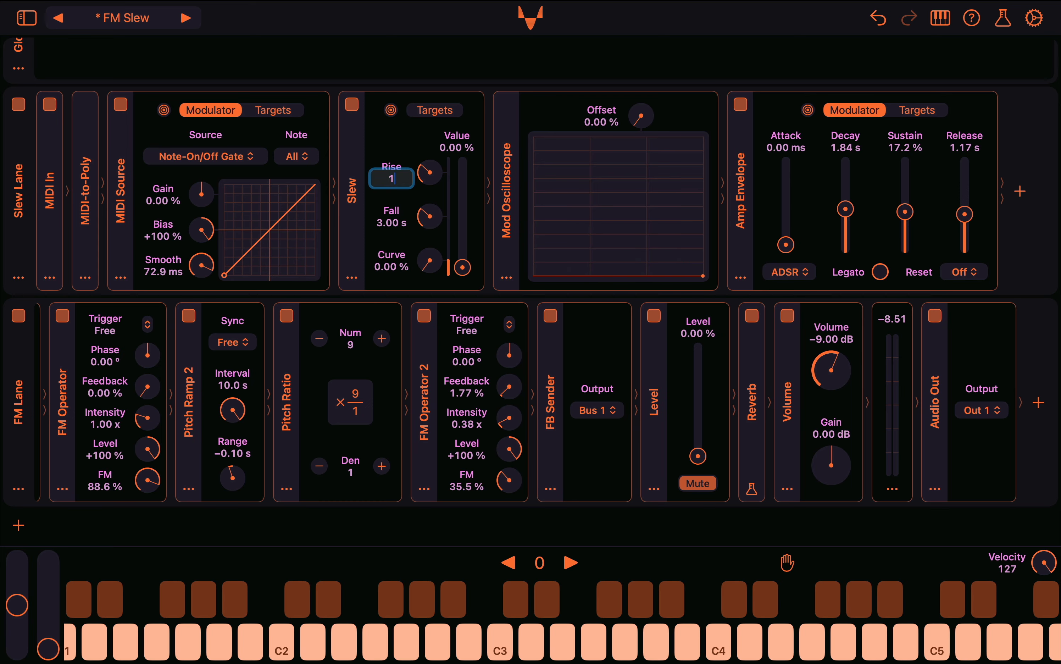
pyautogui.press('Return')
# Test the Slew on the oscilloscope by setting its Value to 100 % and to 50.0 %
pyautogui.rightClick(458, 151)
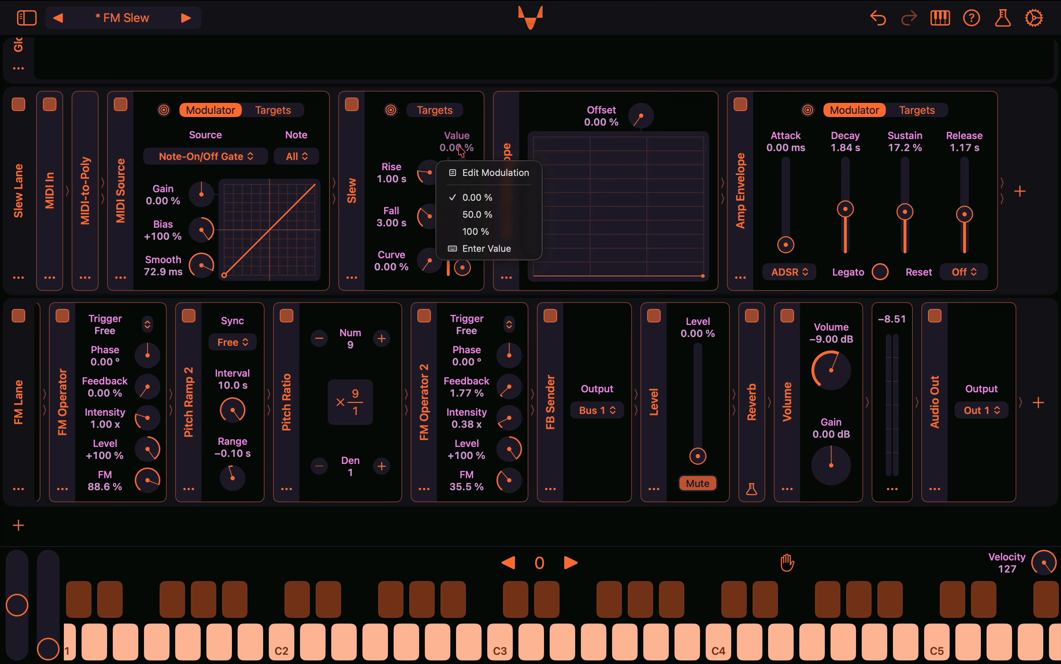
pyautogui.click(495, 237)
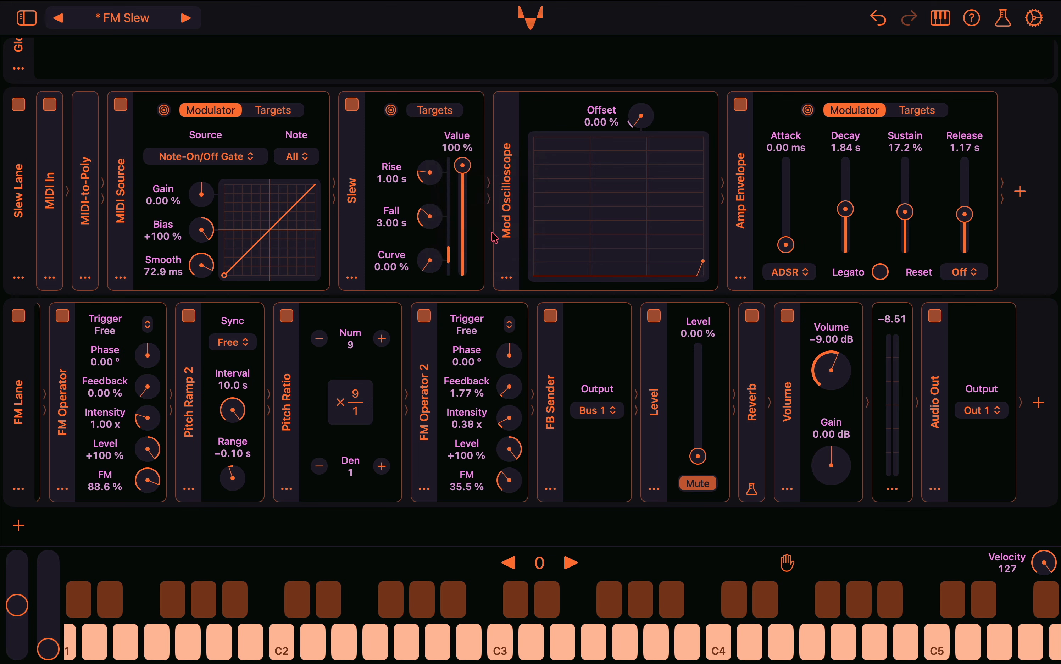
pyautogui.rightClick(461, 156)
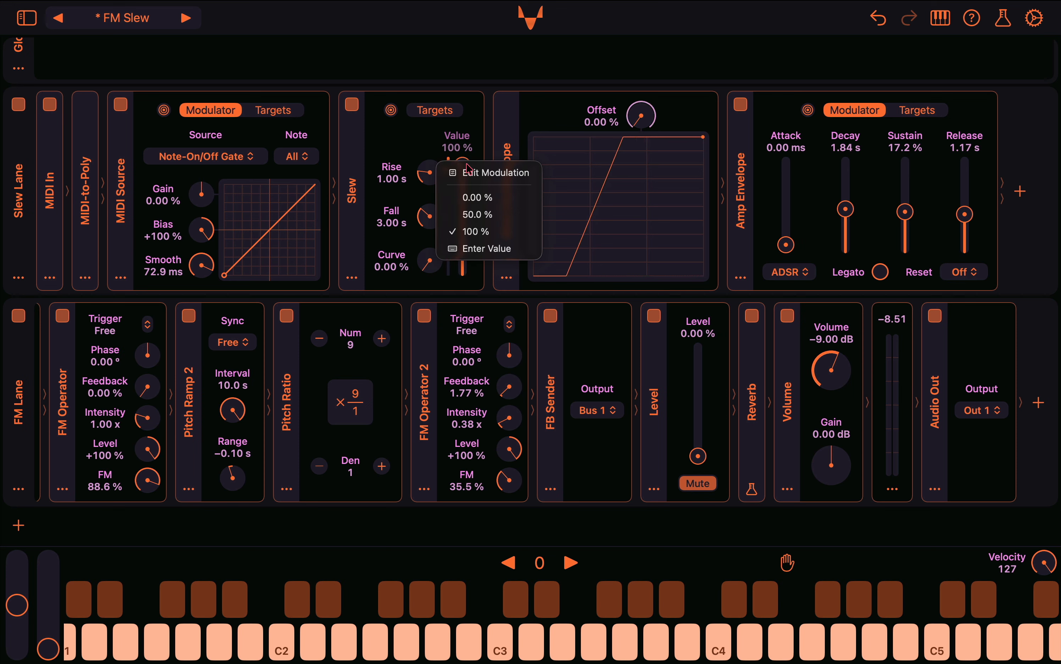
pyautogui.click(494, 215)
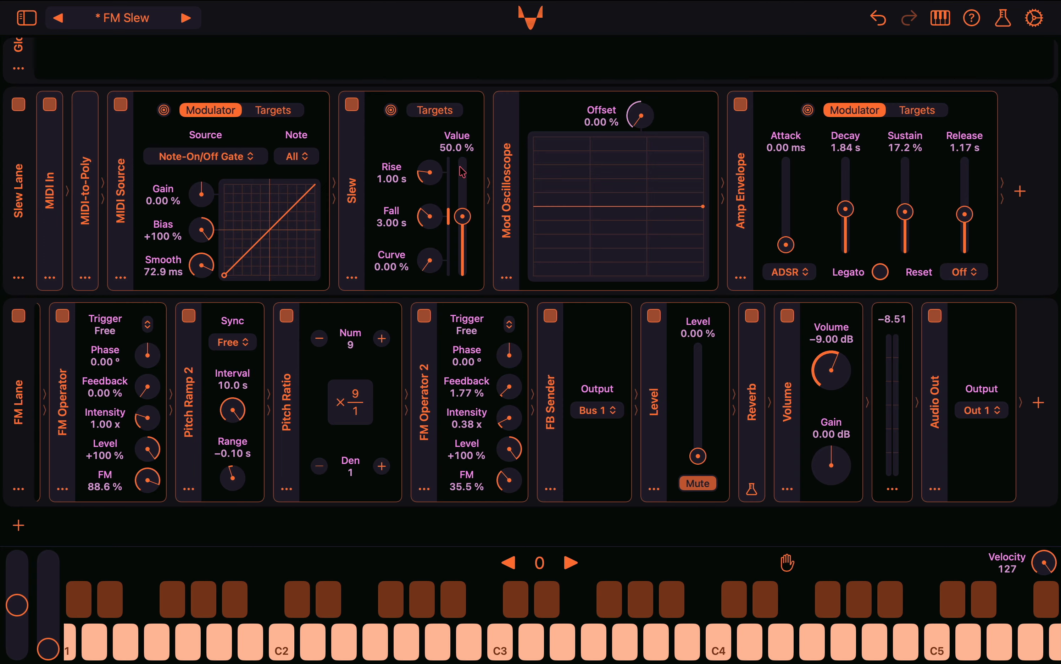
# Set the Slew's Curve to 100 % and test it by switching the Value from 0.00 % to 100 % and back
pyautogui.moveTo(463, 216)
pyautogui.mouseDown()
pyautogui.moveTo(461, 268)
pyautogui.moveTo(432, 269)
pyautogui.moveTo(408, 150)
pyautogui.mouseUp()
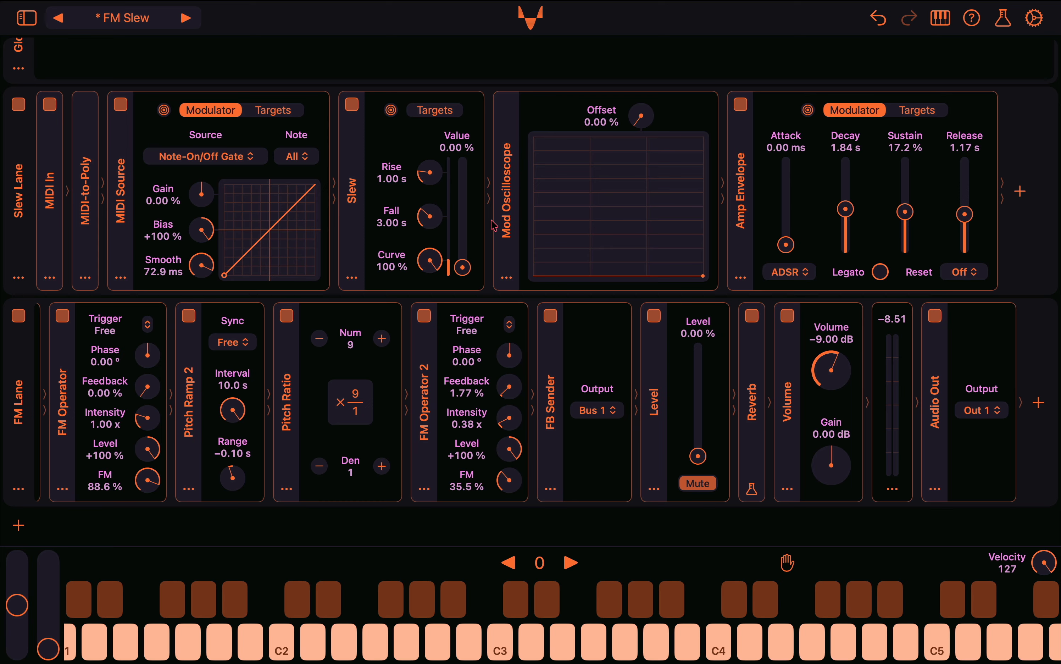
pyautogui.rightClick(458, 152)
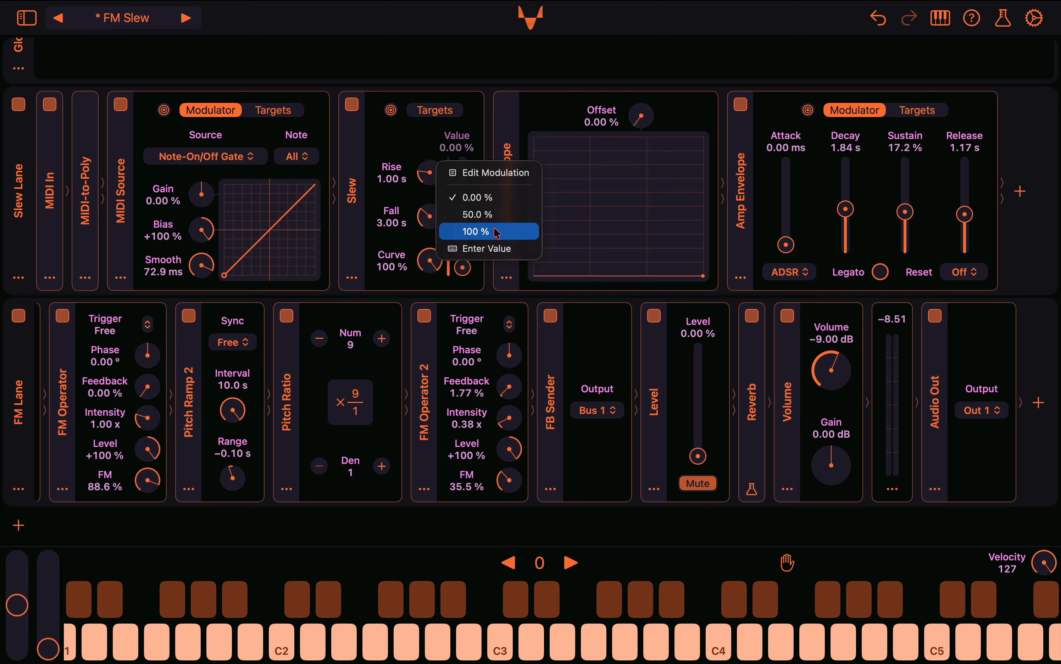
pyautogui.click(482, 232)
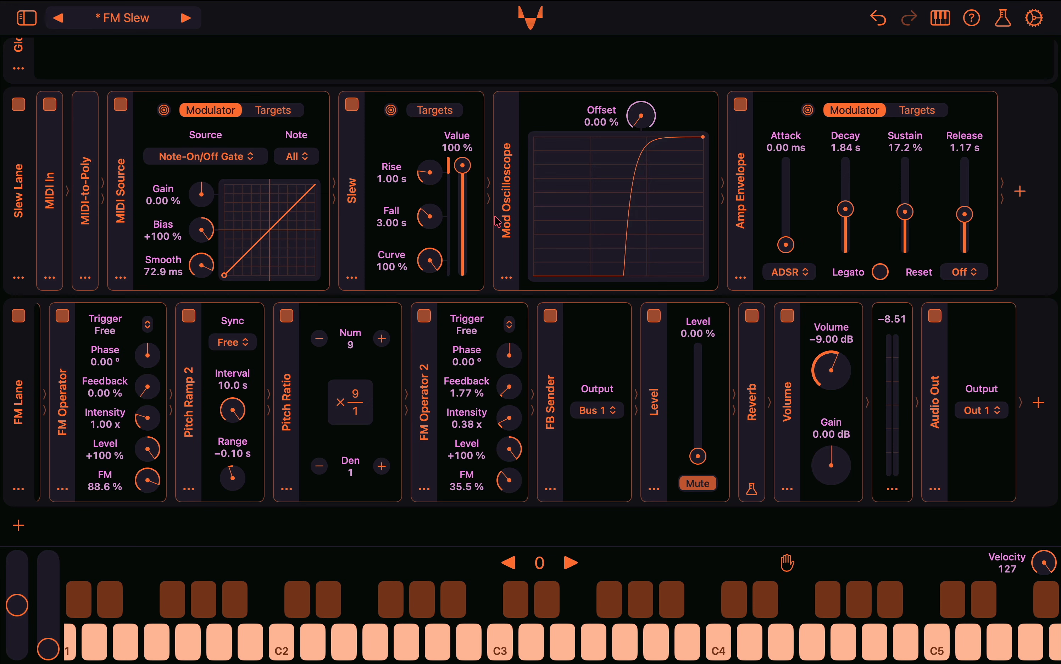
pyautogui.rightClick(462, 149)
pyautogui.click(490, 198)
# Set the Slew's Curve to 47.0 % and its Value to 100 %
pyautogui.moveTo(430, 258); pyautogui.dragTo(434, 319)
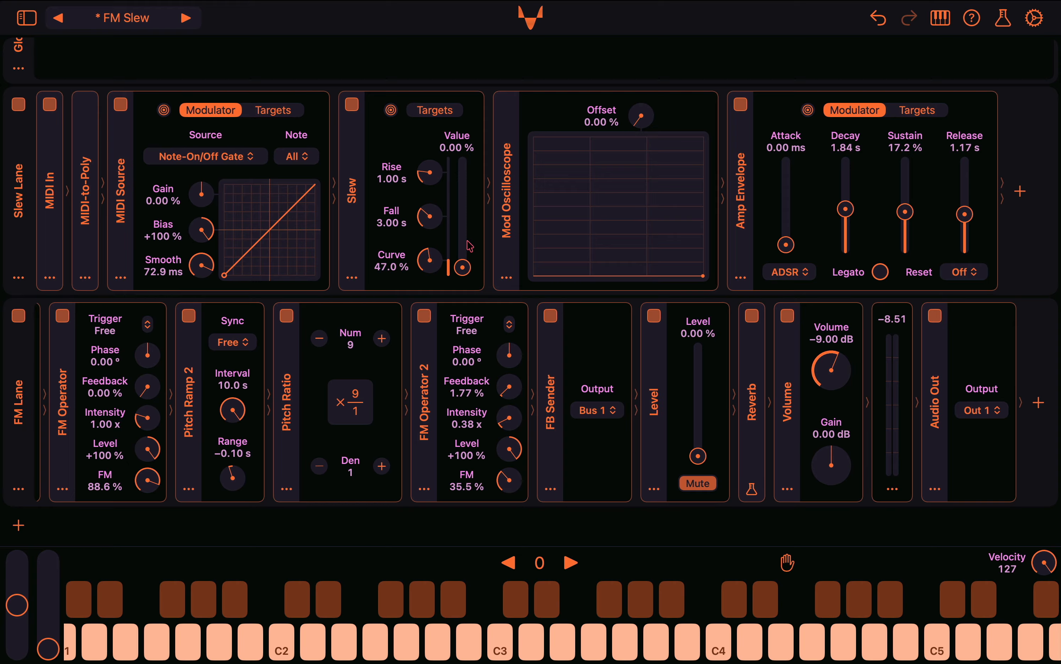
pyautogui.rightClick(443, 163)
pyautogui.click(491, 231)
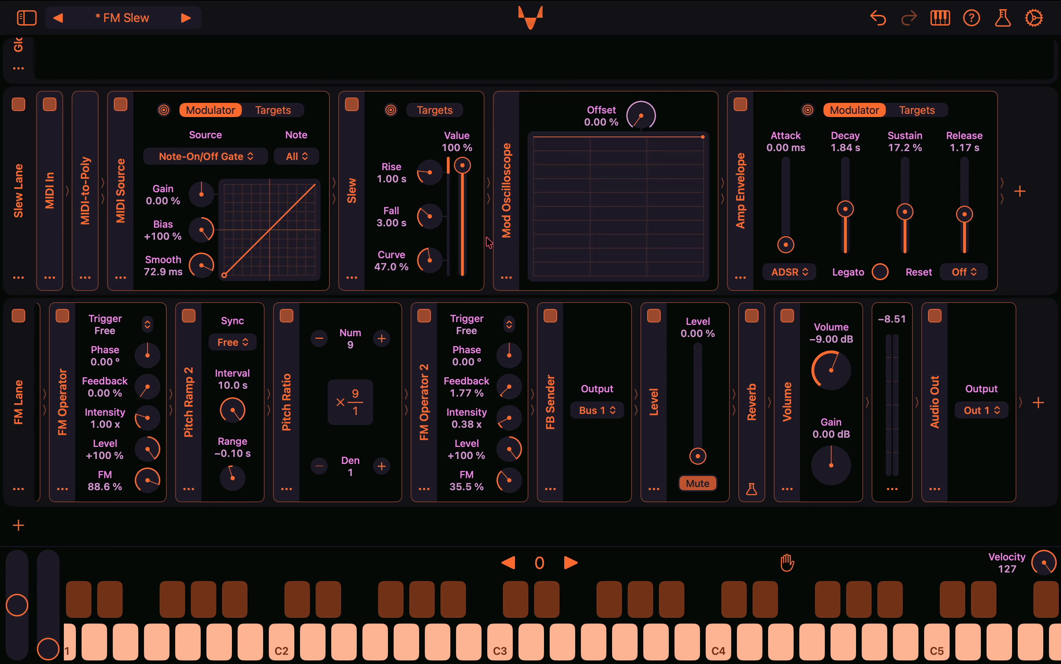
# Set the Slew's Curve to 100 % and Value to 0.00 %, and the MIDI Source's Smooth to 0.00 ms
pyautogui.moveTo(429, 261); pyautogui.dragTo(417, 179)
pyautogui.moveTo(202, 269); pyautogui.dragTo(211, 419)
pyautogui.moveTo(462, 166); pyautogui.dragTo(461, 268)
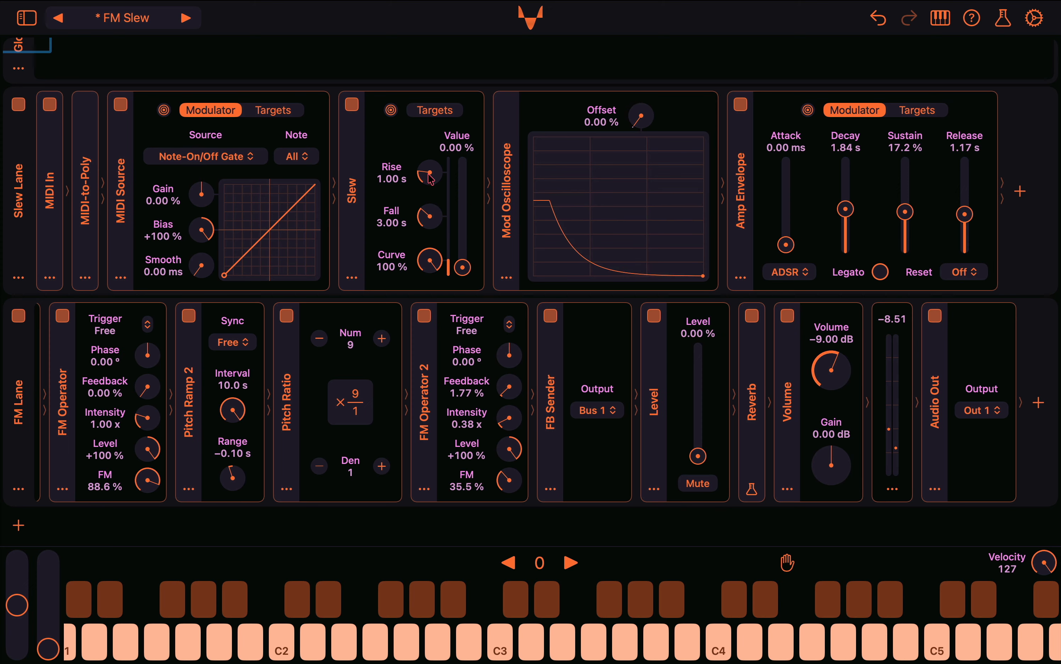
# Adjust the Slew's Rise to 673 ms and its Fall to 3.05 s
pyautogui.moveTo(429, 173)
pyautogui.mouseDown()
pyautogui.moveTo(429, 215)
pyautogui.moveTo(426, 118)
pyautogui.moveTo(424, 207)
pyautogui.mouseUp()
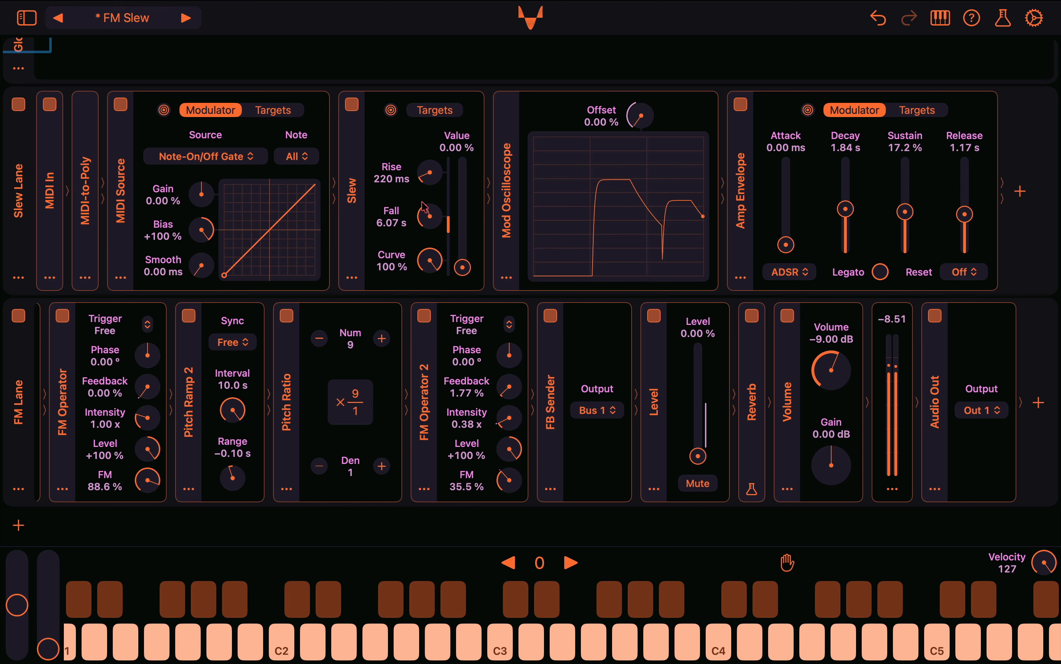
pyautogui.moveTo(426, 179); pyautogui.dragTo(426, 166)
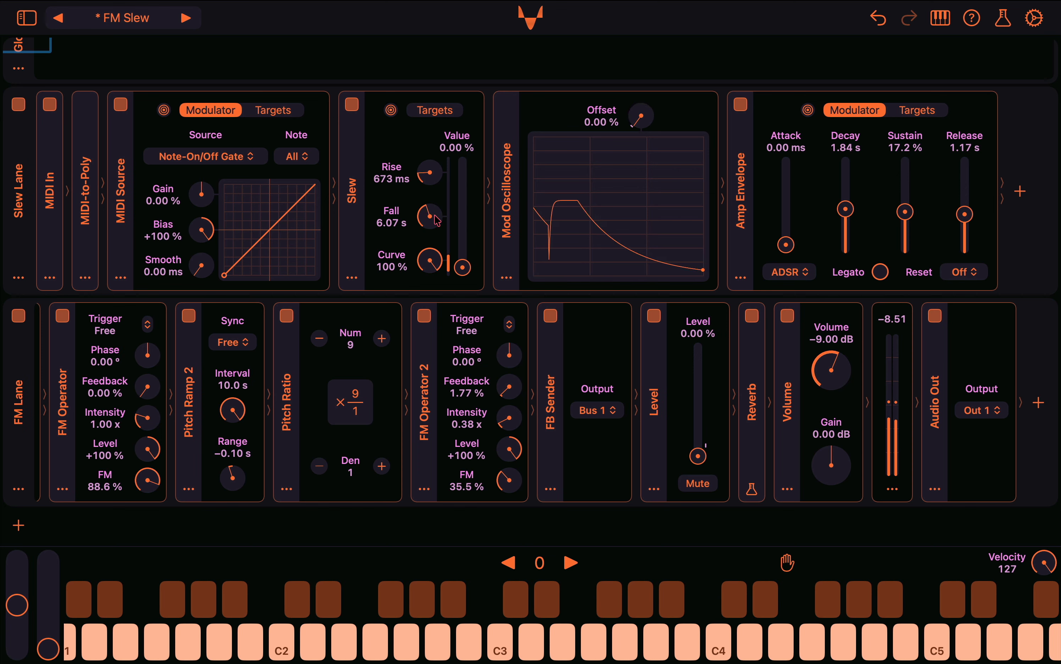
pyautogui.moveTo(432, 212); pyautogui.dragTo(435, 227)
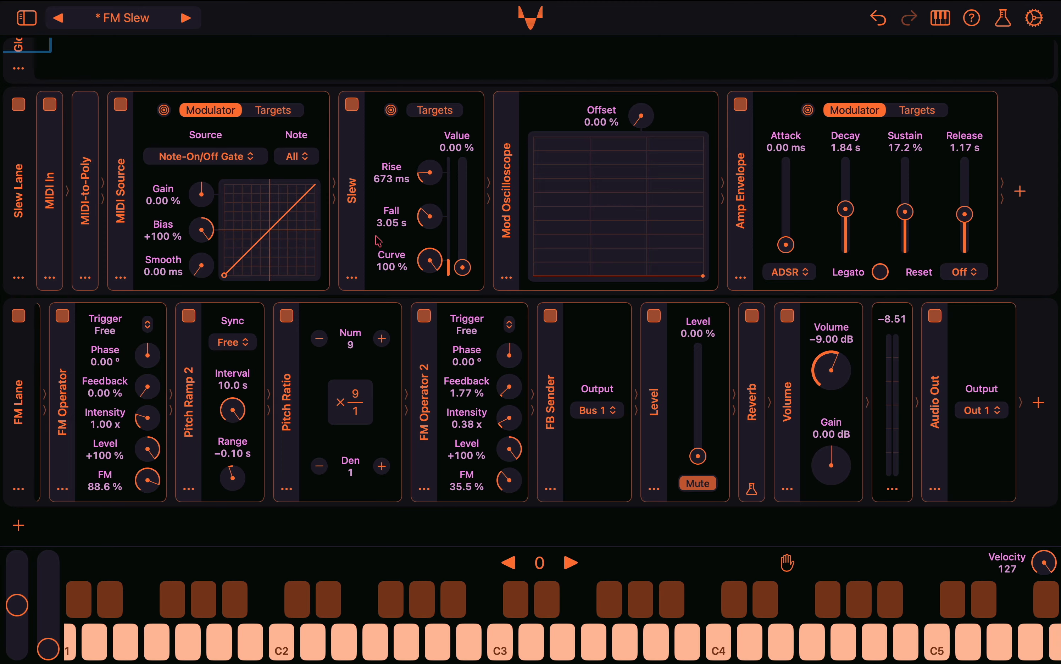
# Insert a Simple LFO modulator before the Amp Envelope and set its waveform to Random Glide
pyautogui.click(740, 278)
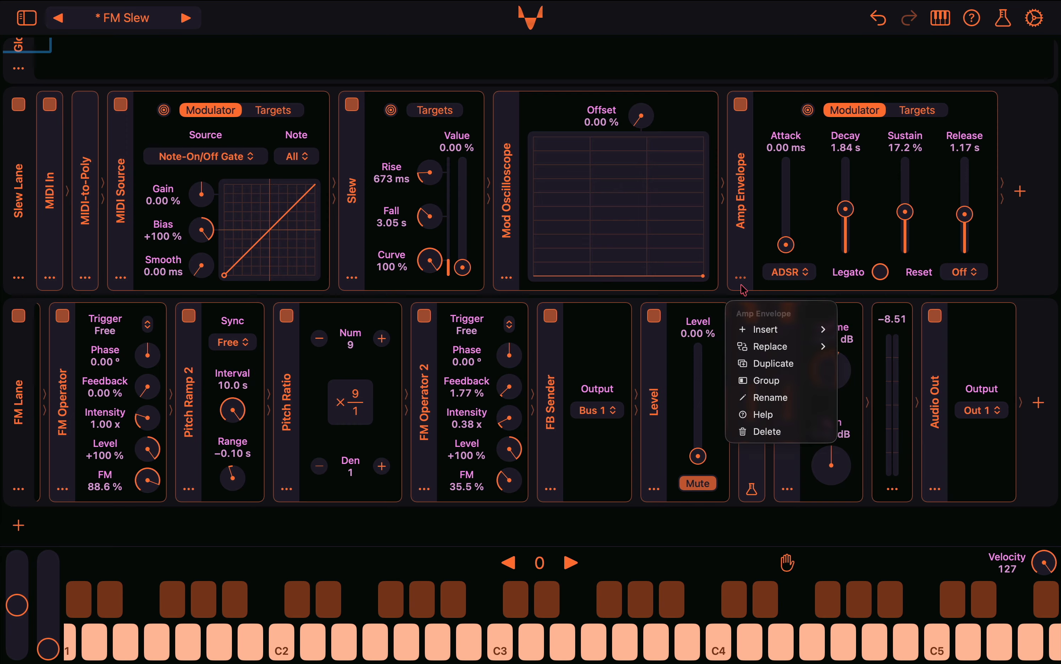
pyautogui.moveTo(777, 333)
pyautogui.moveTo(882, 363)
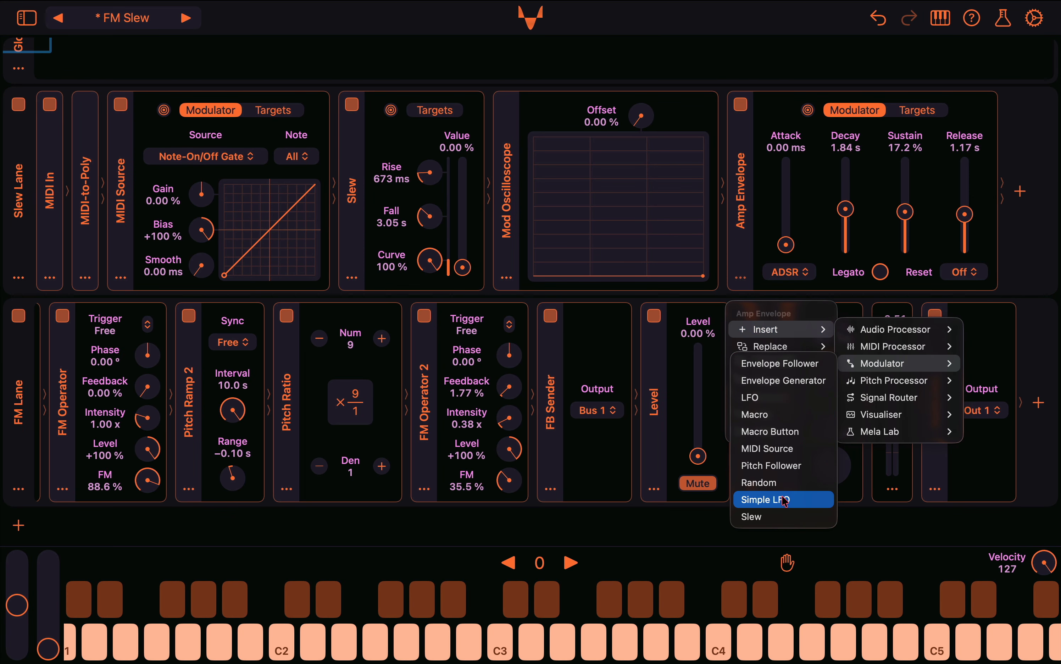
pyautogui.click(765, 498)
pyautogui.click(798, 162)
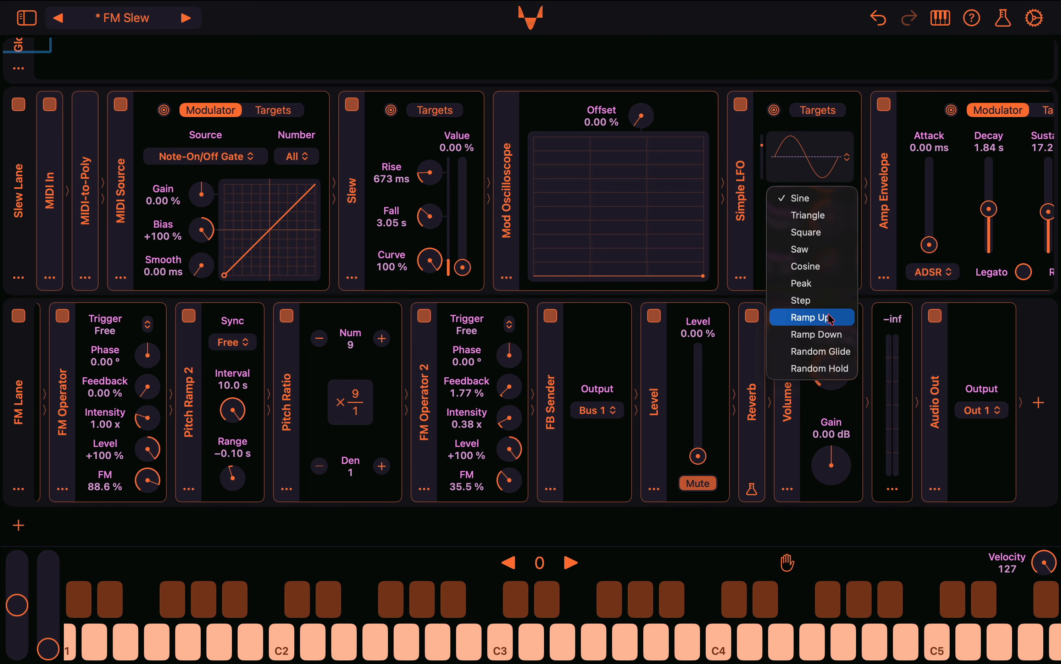
pyautogui.click(843, 359)
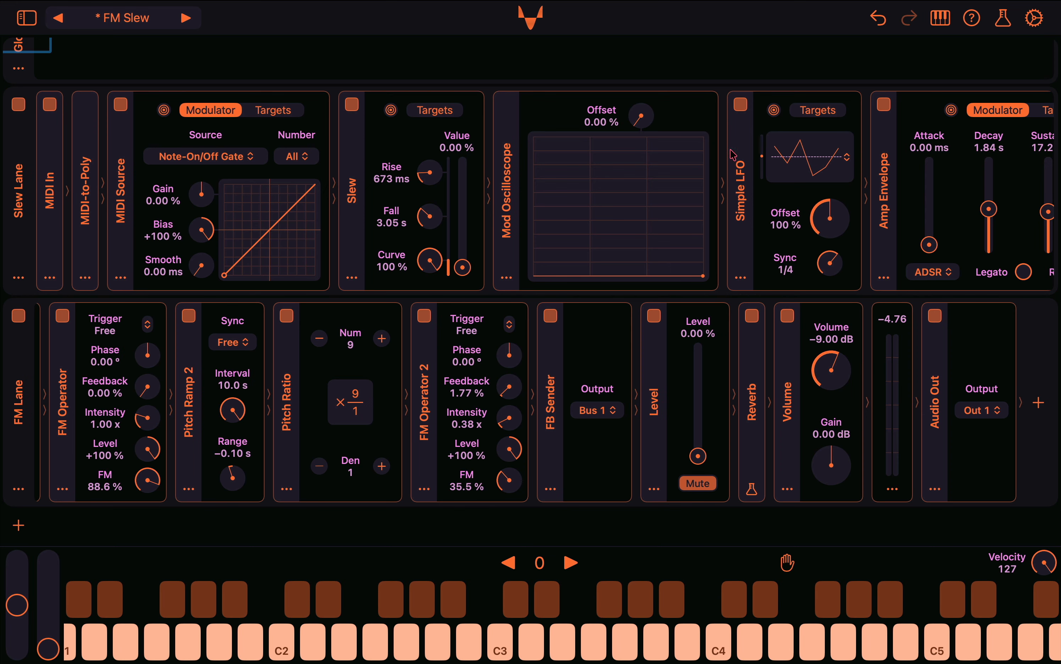
# Set the number of voices of the Slew Lane's MIDI-to-Poly module to 1 and collapse the module
pyautogui.hscroll(-2, 595, 206)
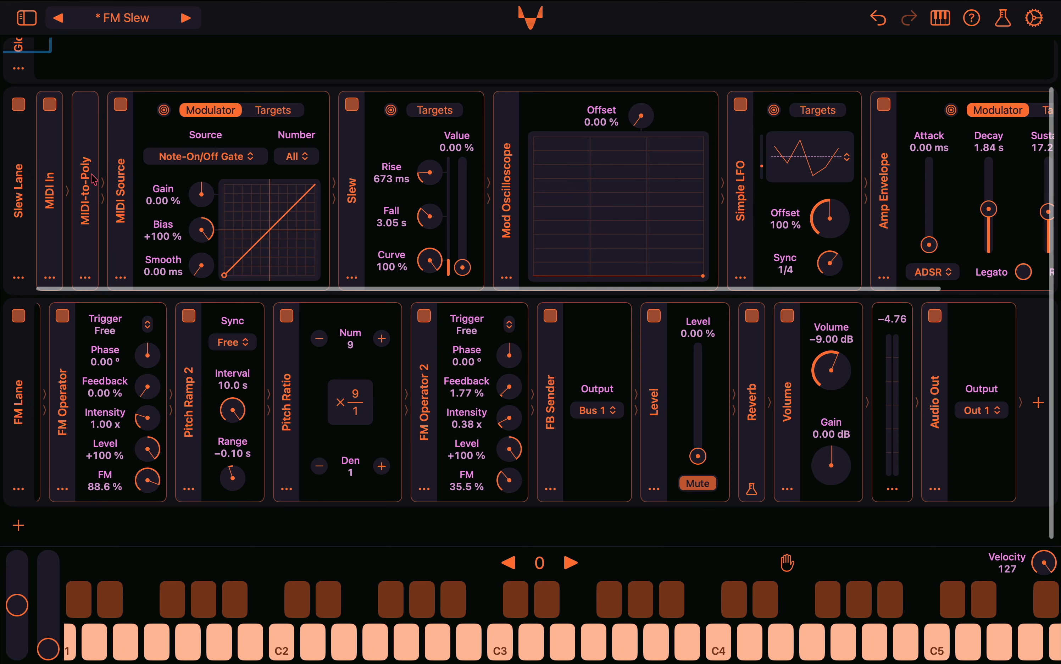
pyautogui.click(91, 177)
pyautogui.click(127, 134)
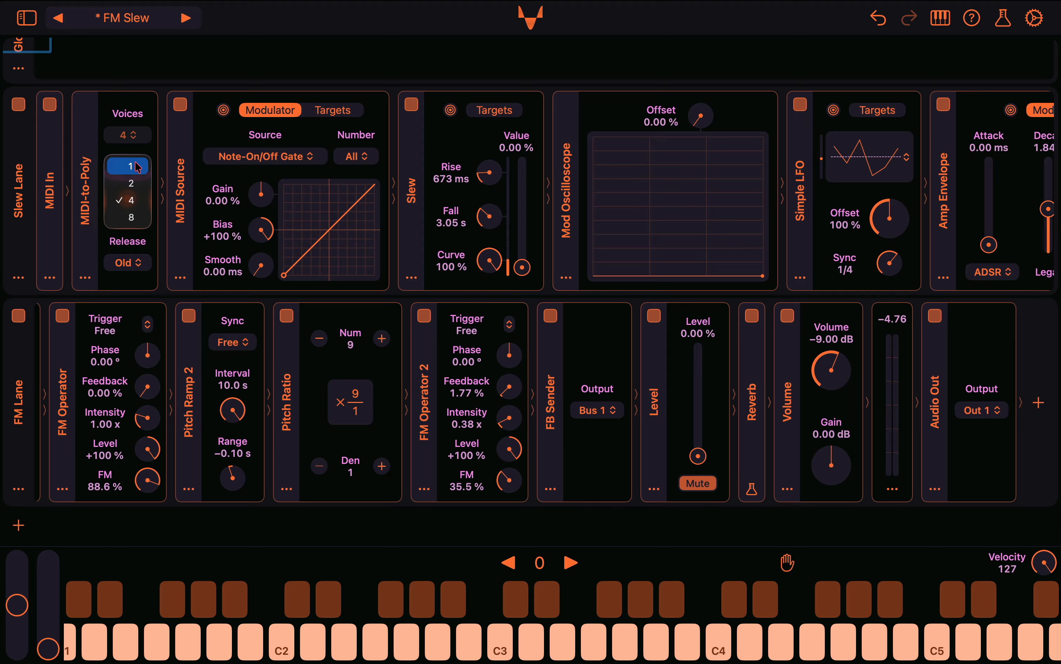
pyautogui.click(128, 166)
pyautogui.click(87, 179)
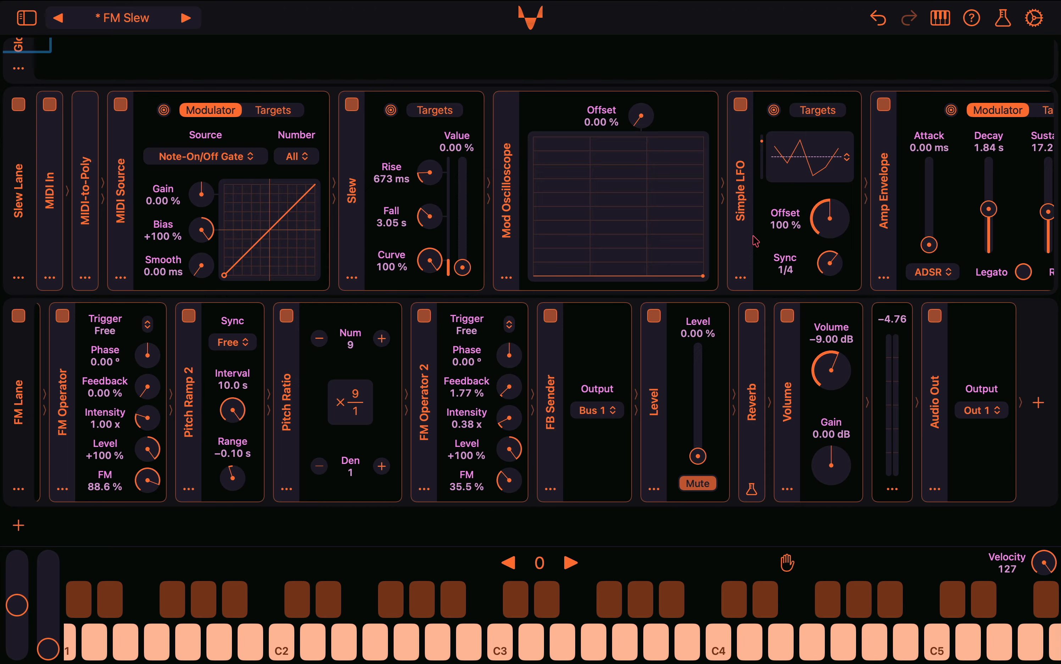
# Switch off the Audio Out module in the FM Lane
pyautogui.rightClick(455, 146)
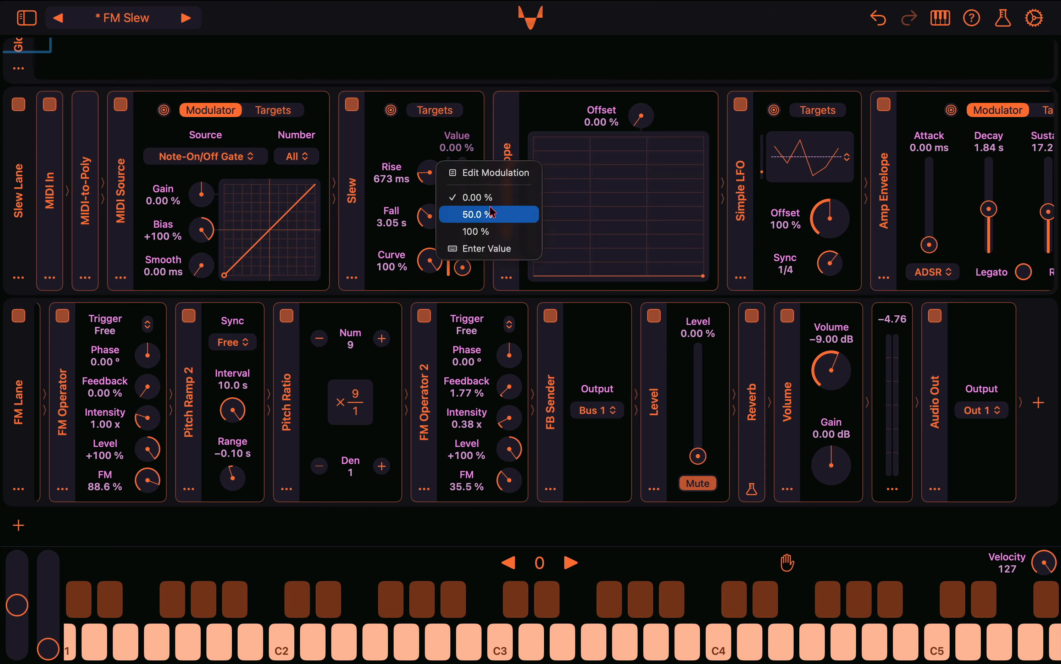
pyautogui.click(646, 313)
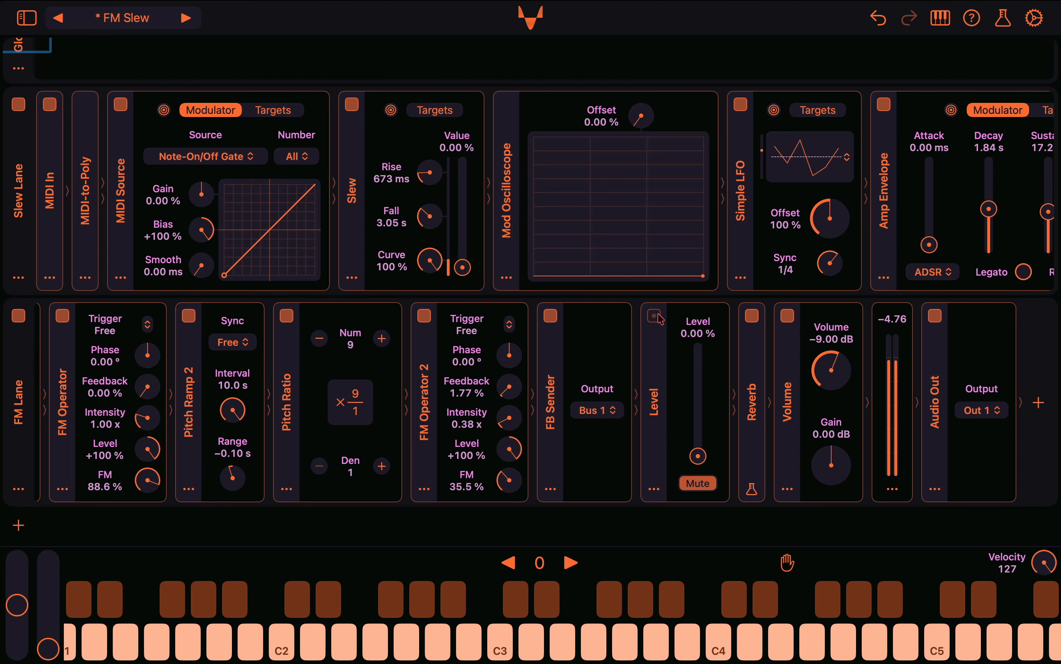
pyautogui.click(939, 322)
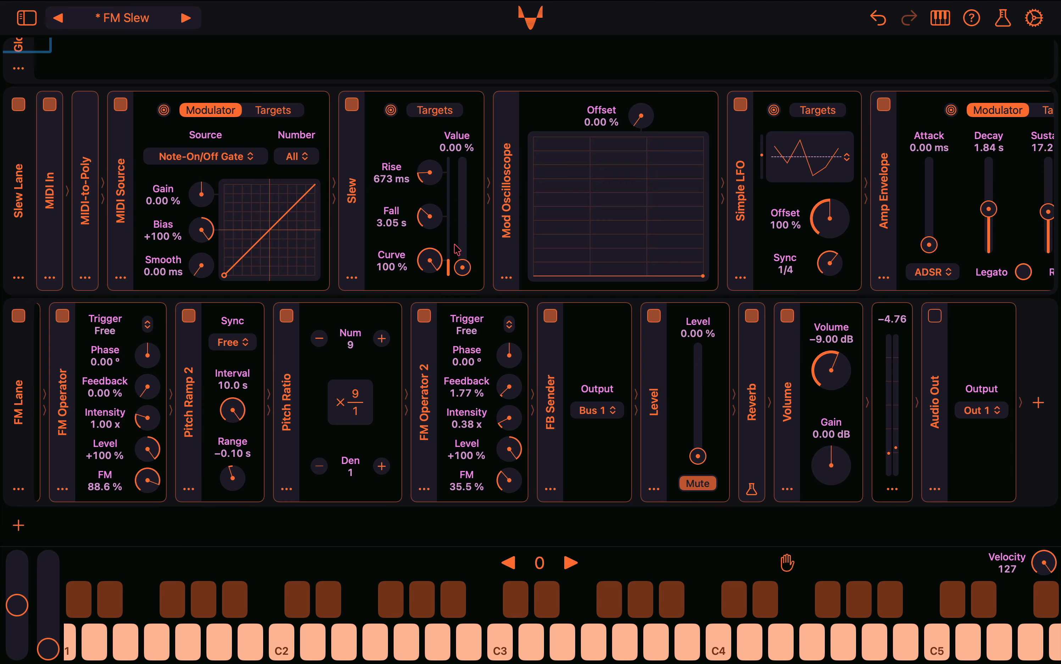
# Set the Slew's Value to 50.0 % and assign the Simple LFO as its modulator with an intensity of +100 %
pyautogui.rightClick(460, 179)
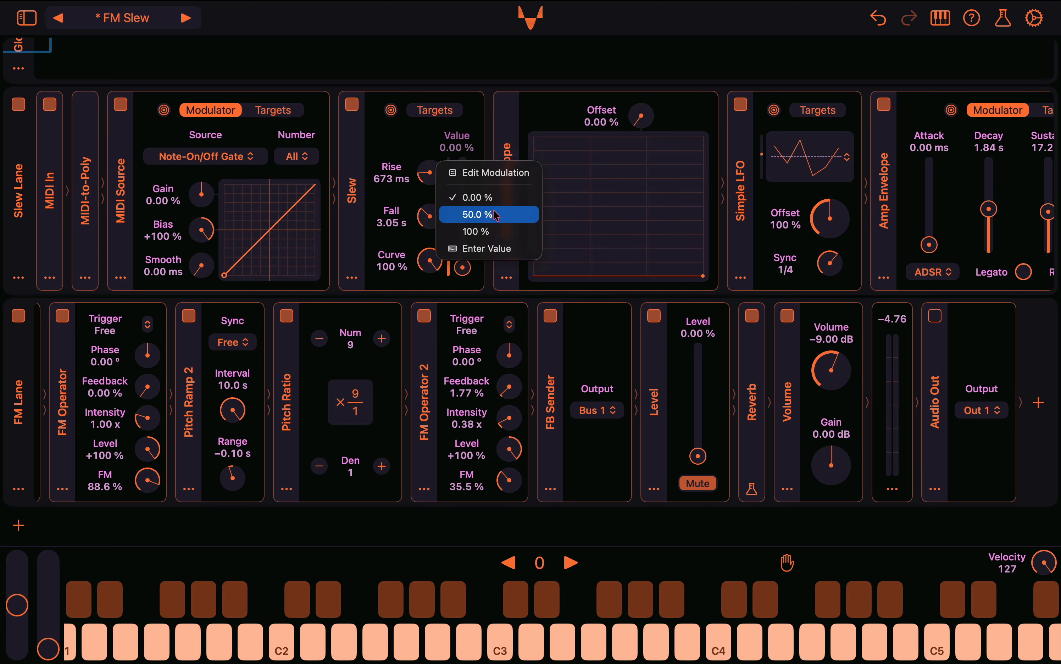
pyautogui.click(466, 214)
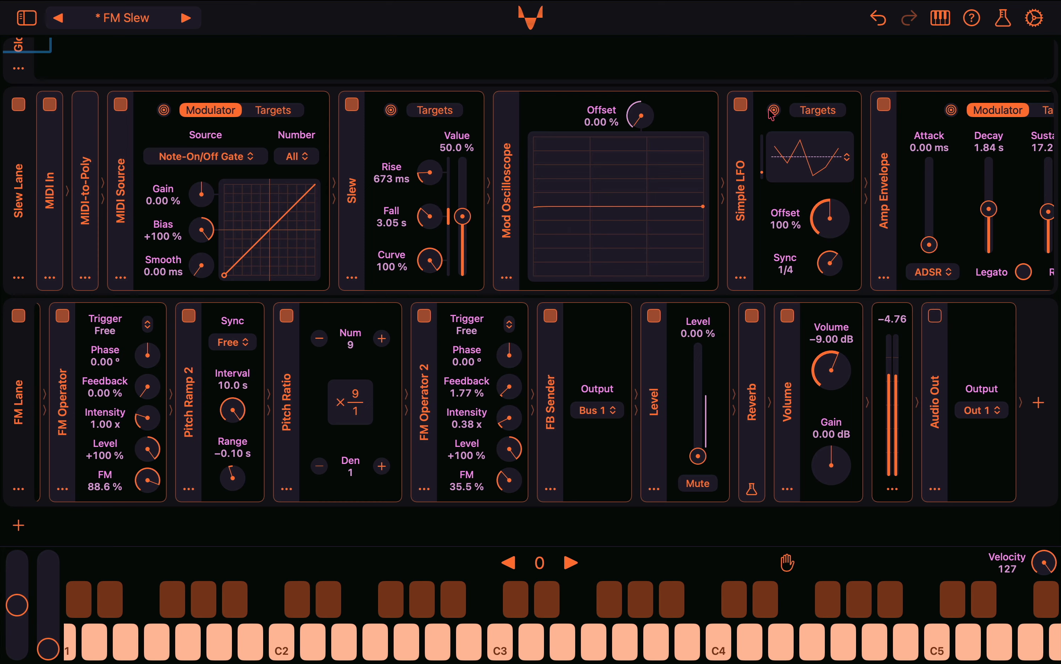
pyautogui.moveTo(773, 110)
pyautogui.mouseDown()
pyautogui.moveTo(443, 141)
pyautogui.moveTo(458, 141)
pyautogui.mouseUp()
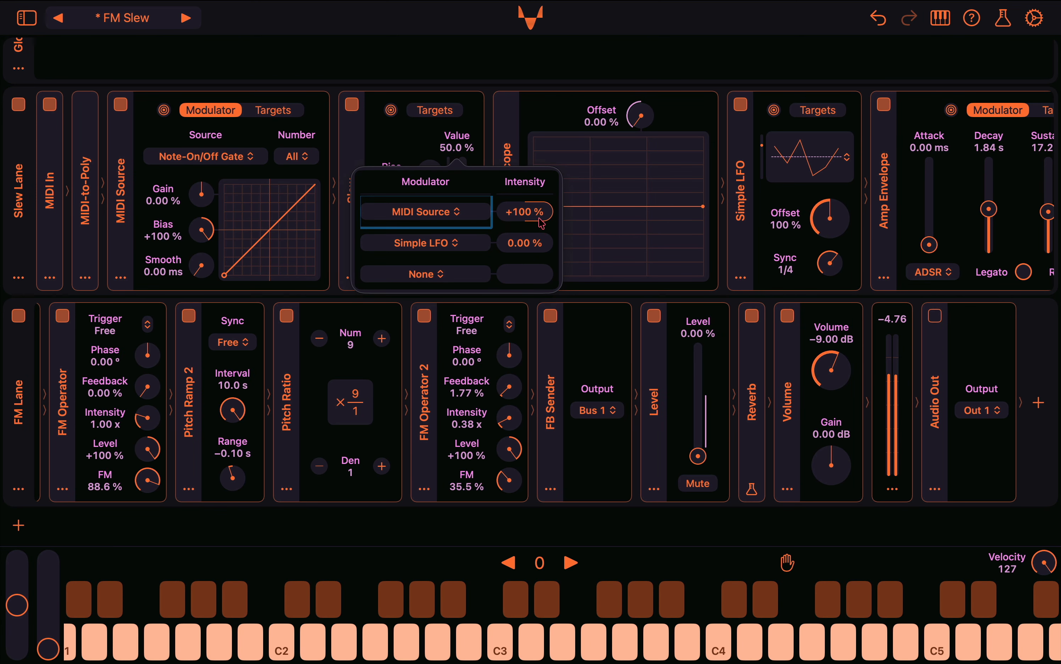
pyautogui.click(588, 69)
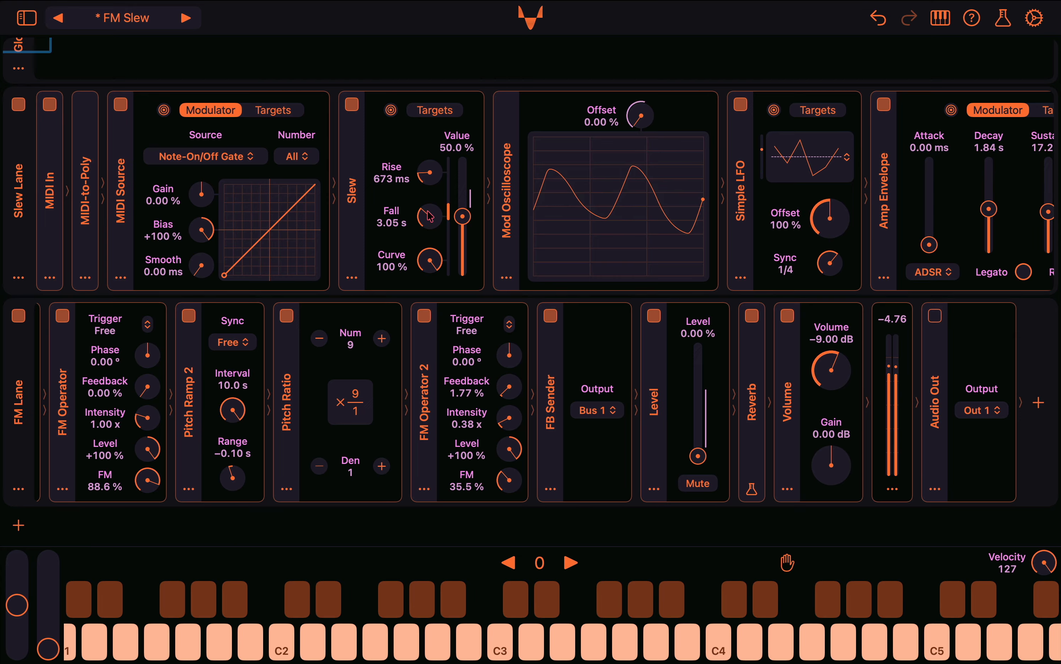
# Set the Slew's Fall to 183 ms and its Rise to 6.45 s, and leave the Audio Out switched off
pyautogui.moveTo(435, 220); pyautogui.dragTo(430, 247)
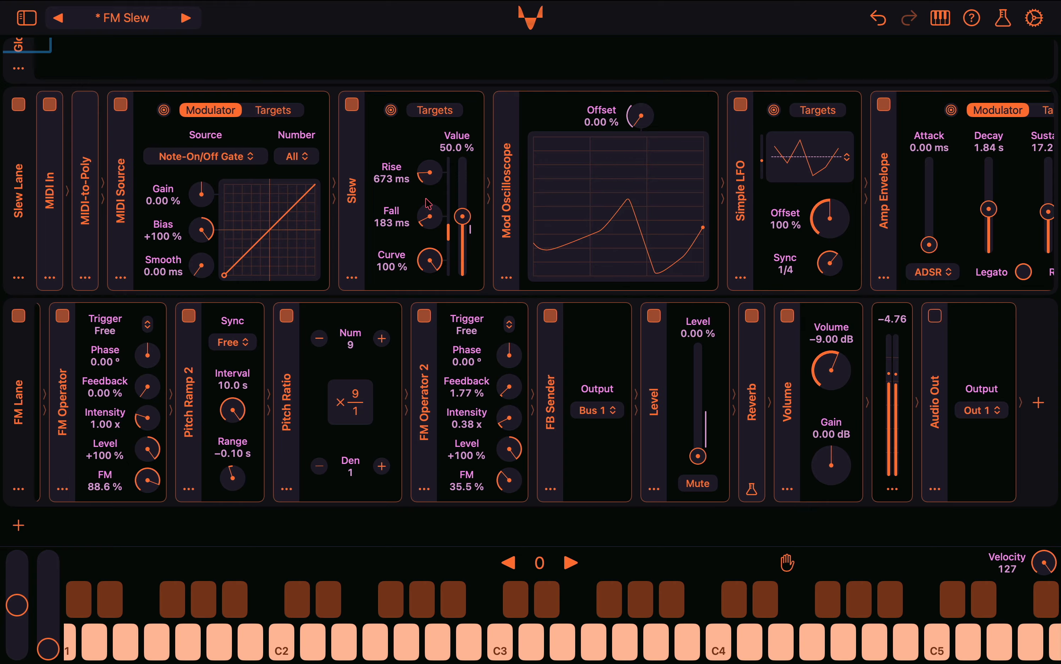
pyautogui.moveTo(424, 177); pyautogui.dragTo(420, 152)
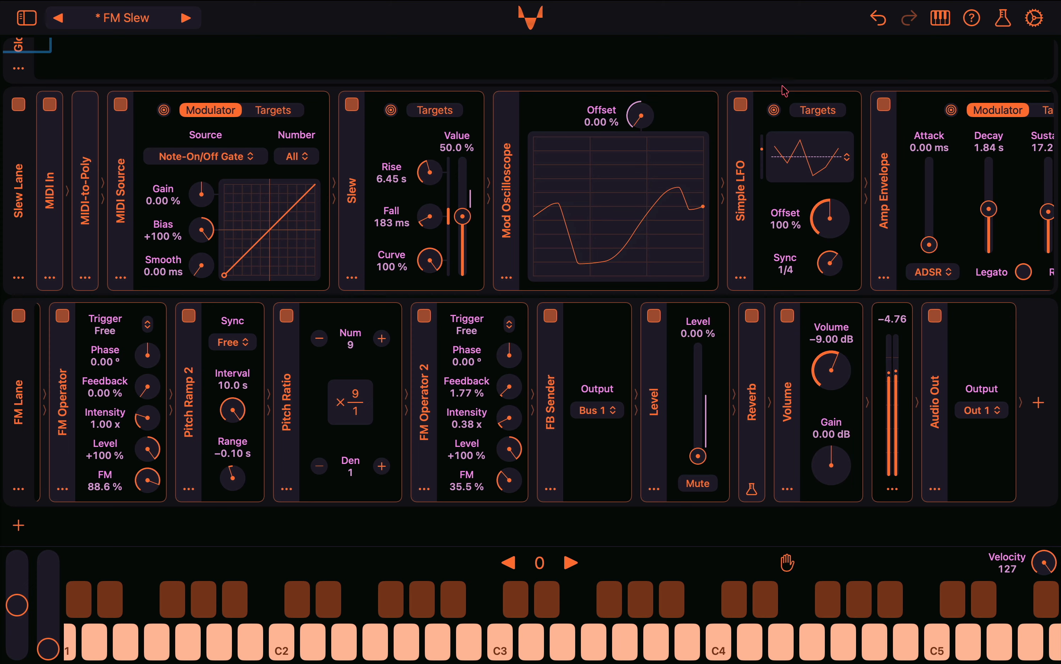
pyautogui.click(934, 317)
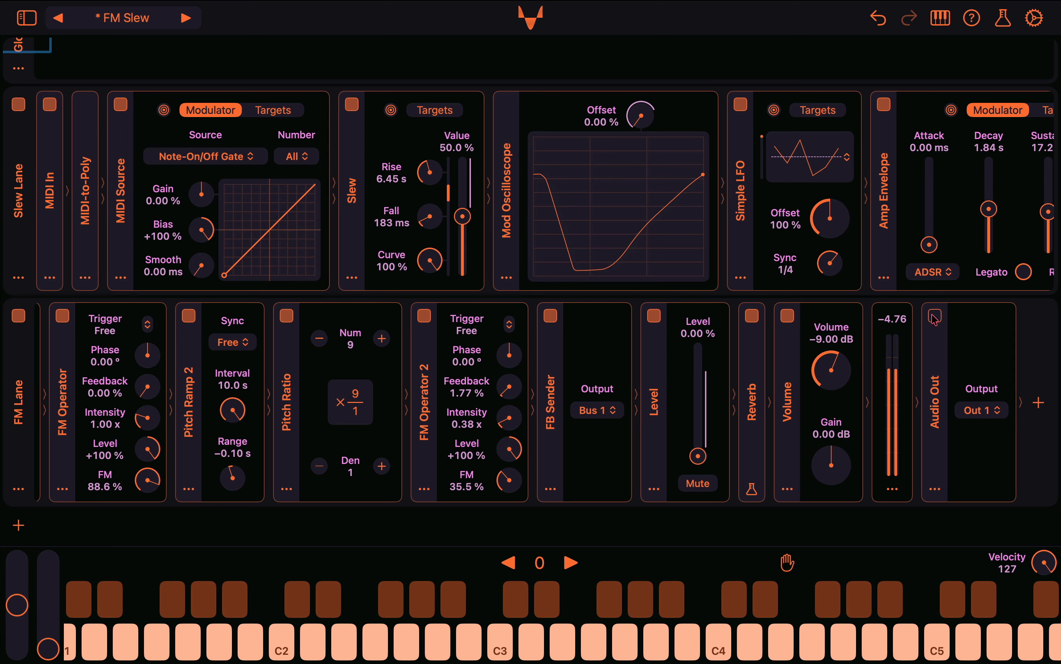